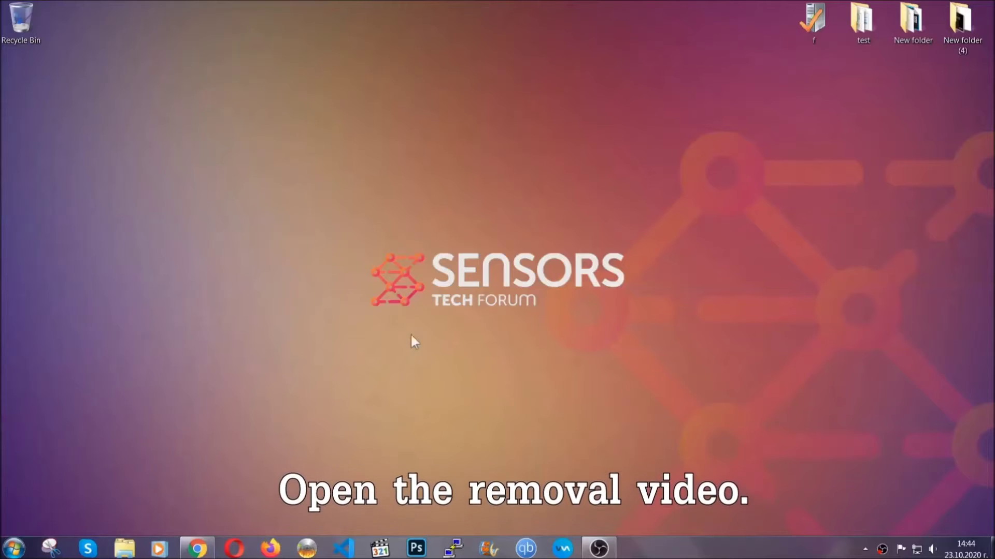
Open the SpyHunter link from the YouTube video description and launch the downloaded SpyHunter-Installer.exe
{"action": "left_click", "coordinate": [197, 549]}
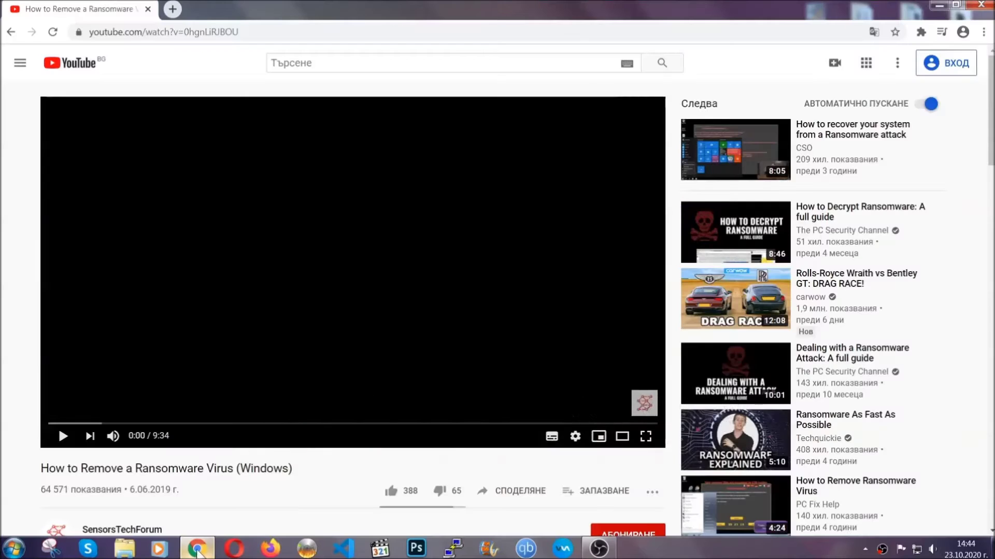
{"action": "scroll", "coordinate": [179, 417], "scroll_direction": "down", "scroll_amount": 4}
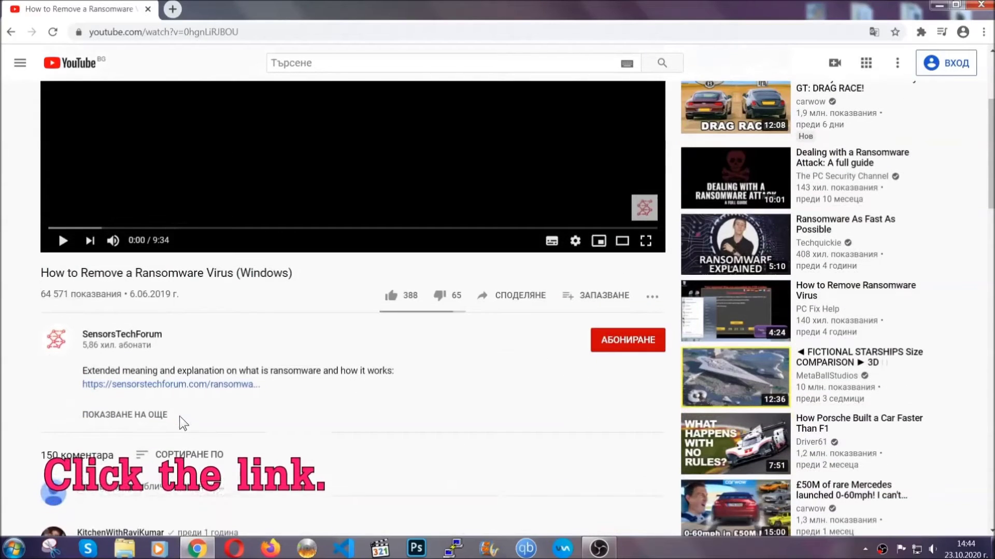
{"action": "left_click", "coordinate": [199, 385]}
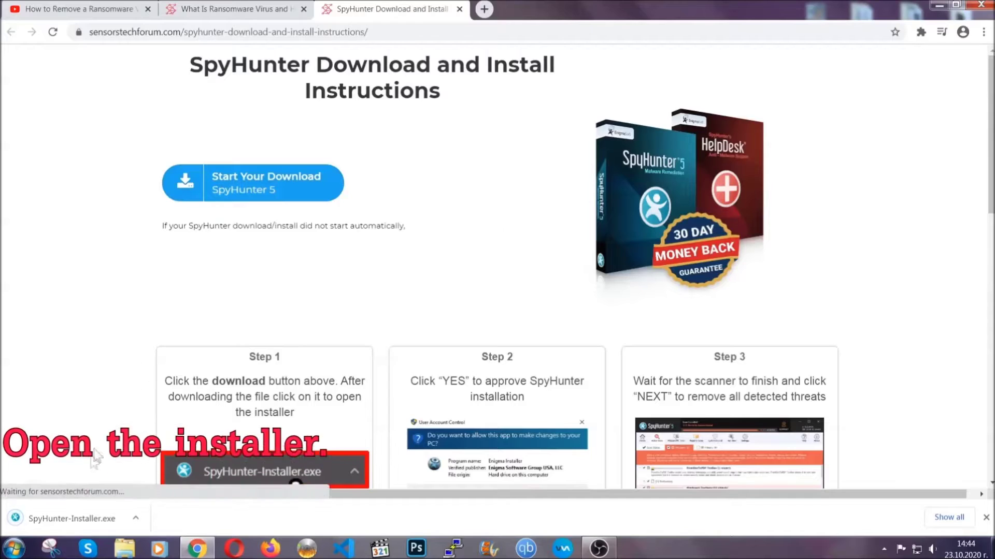
{"action": "left_click", "coordinate": [70, 517]}
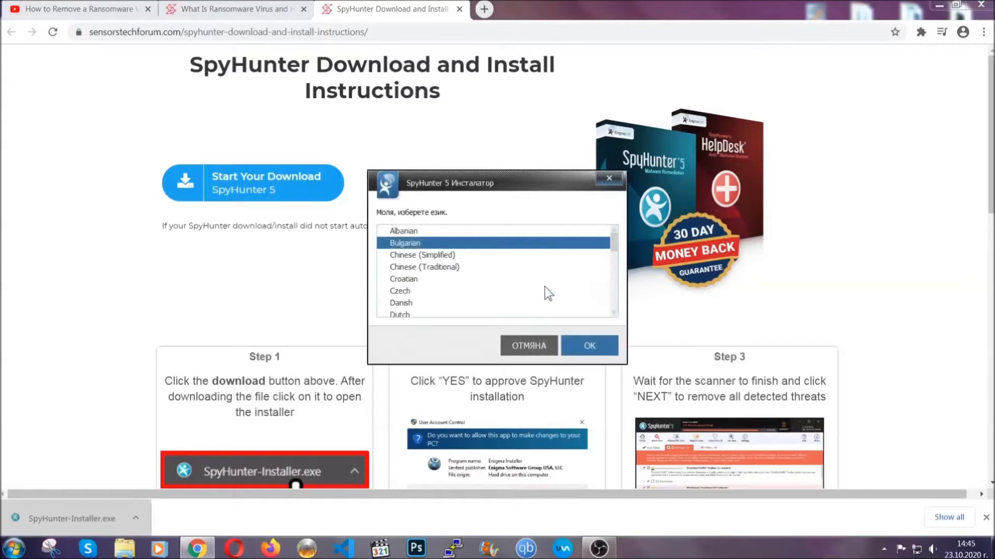
Install SpyHunter 5 in English, accepting the EULA and Privacy Policy, and finish setup
{"action": "scroll", "coordinate": [511, 284], "scroll_direction": "down", "scroll_amount": 2}
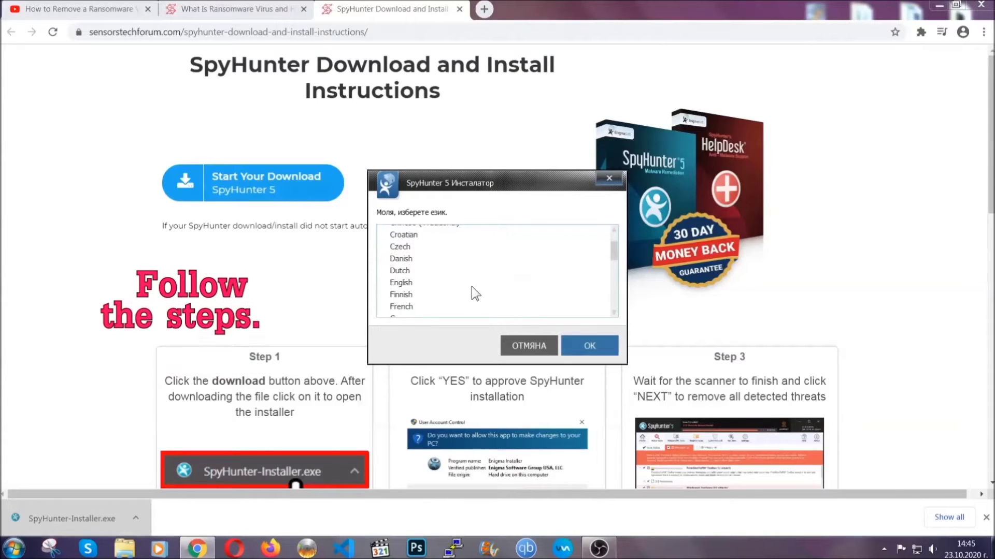
{"action": "left_click", "coordinate": [469, 283]}
{"action": "left_click", "coordinate": [577, 345]}
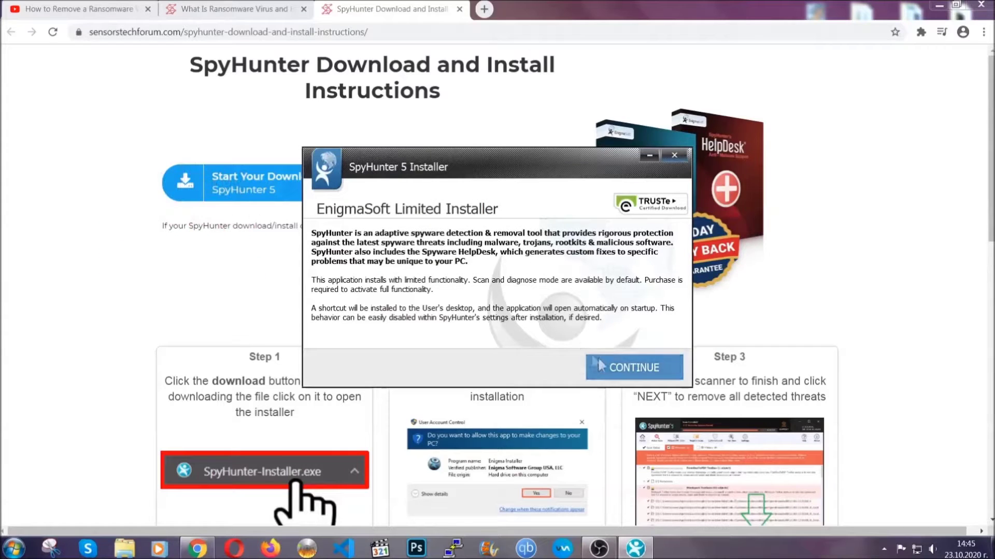
{"action": "left_click", "coordinate": [599, 366]}
{"action": "left_click", "coordinate": [570, 336]}
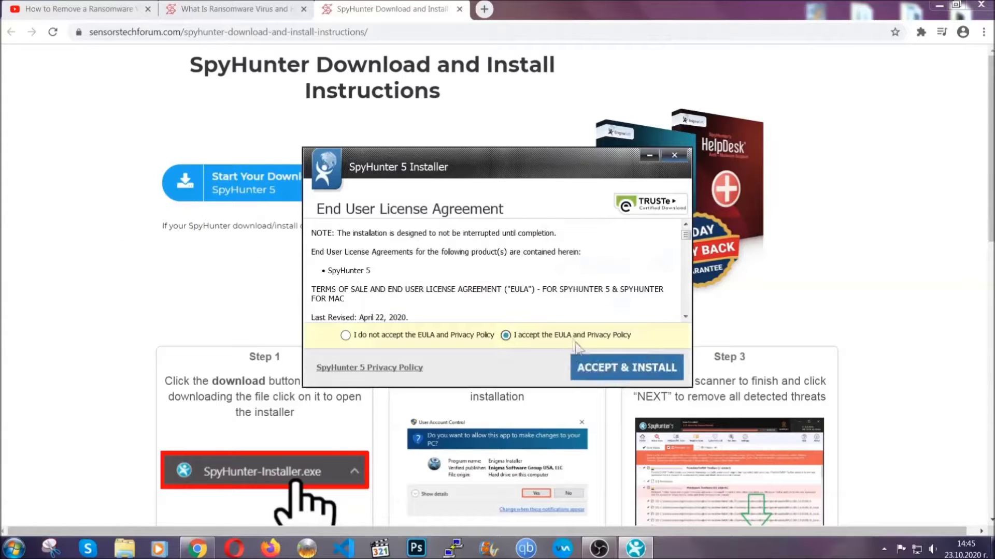
{"action": "left_click", "coordinate": [596, 368]}
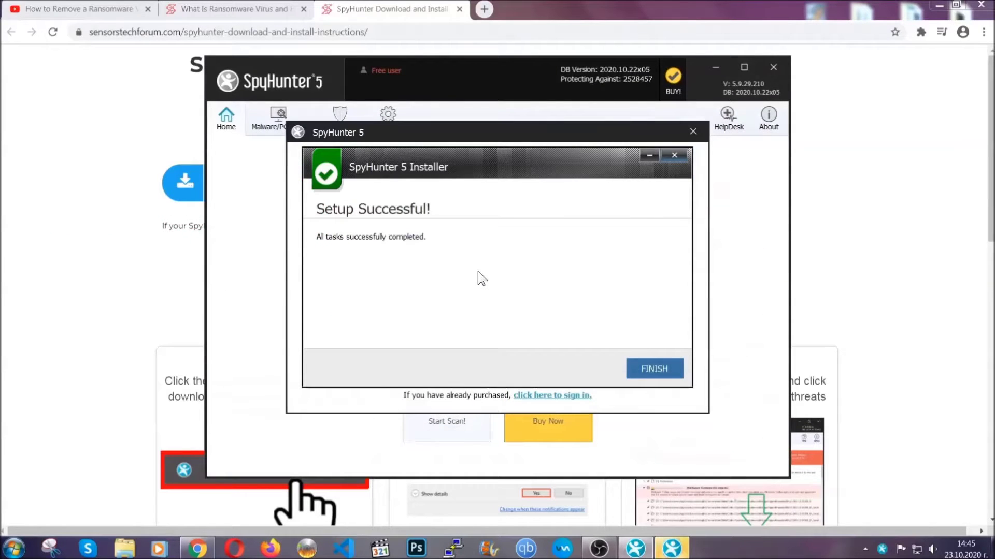
{"action": "left_click", "coordinate": [637, 371]}
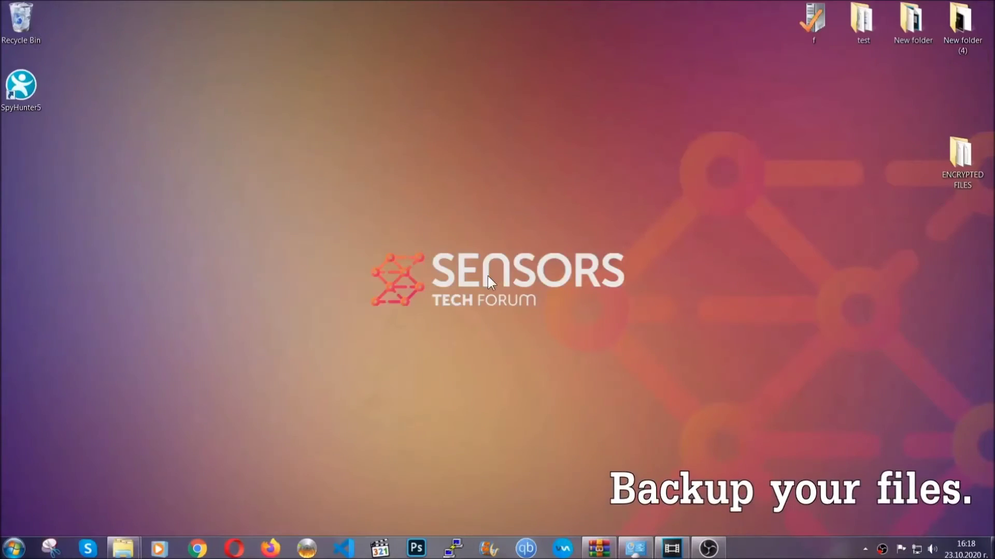
Select and copy the six .efji files in the ENCRYPTED FILES folder
{"action": "double_click", "coordinate": [955, 159]}
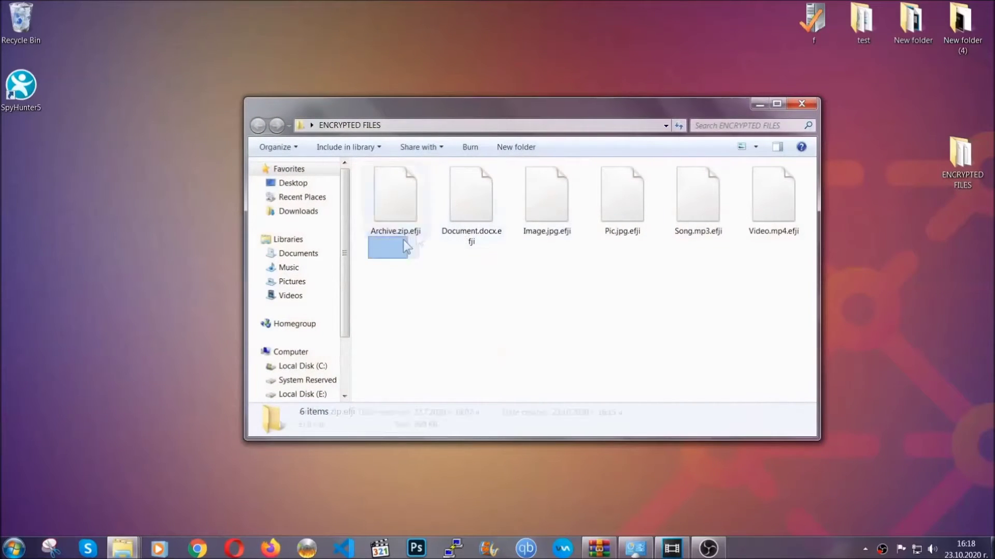
{"action": "left_click_drag", "start_coordinate": [403, 240], "coordinate": [778, 184]}
{"action": "right_click", "coordinate": [778, 185]}
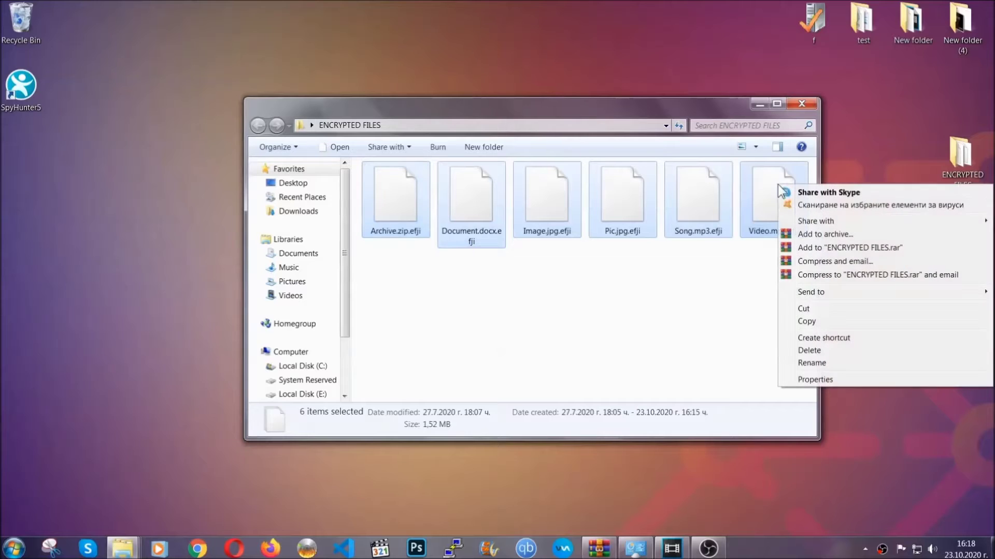
{"action": "left_click", "coordinate": [806, 322]}
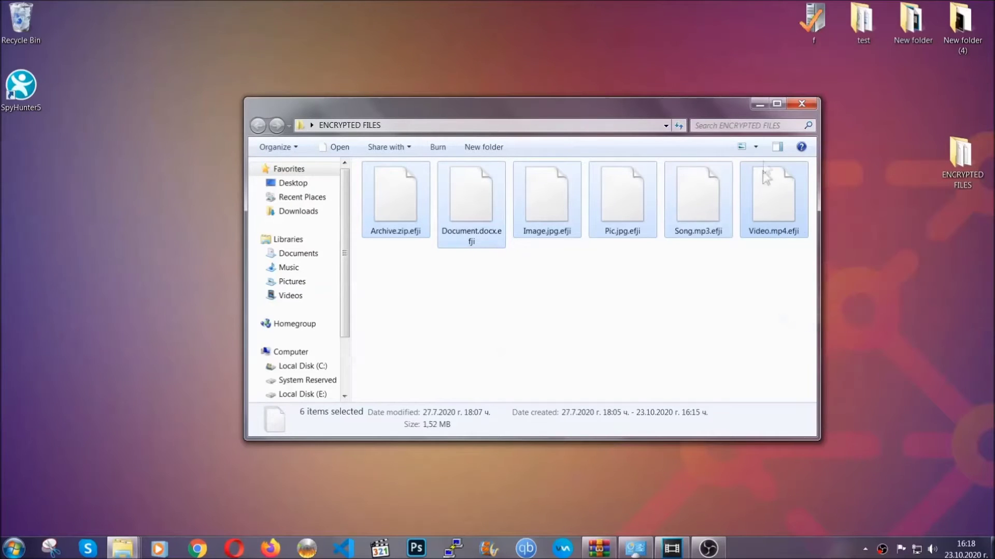
{"action": "left_click", "coordinate": [760, 104]}
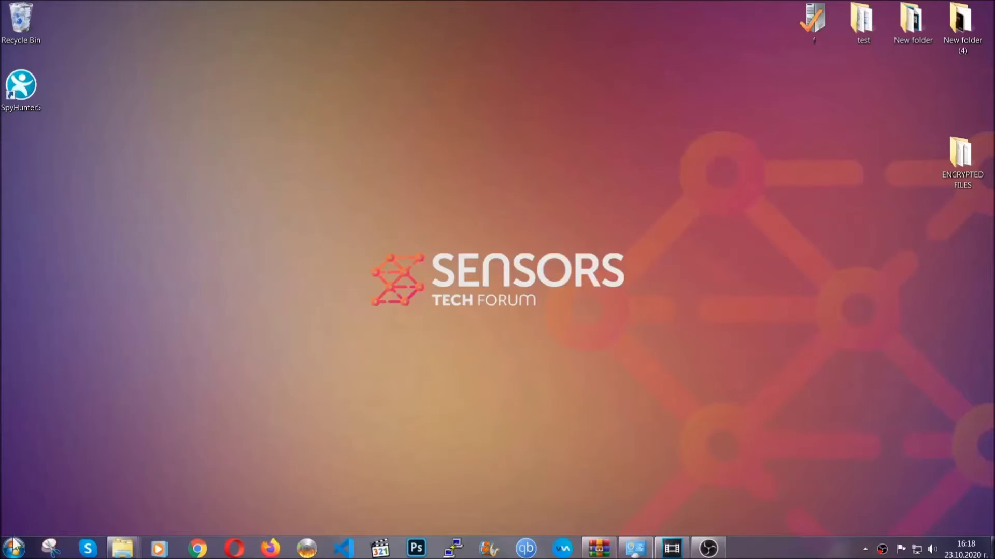
Paste the copied files onto FLASH DRIVE (H:) and close the drive's window
{"action": "left_click", "coordinate": [14, 547]}
{"action": "left_click", "coordinate": [190, 389]}
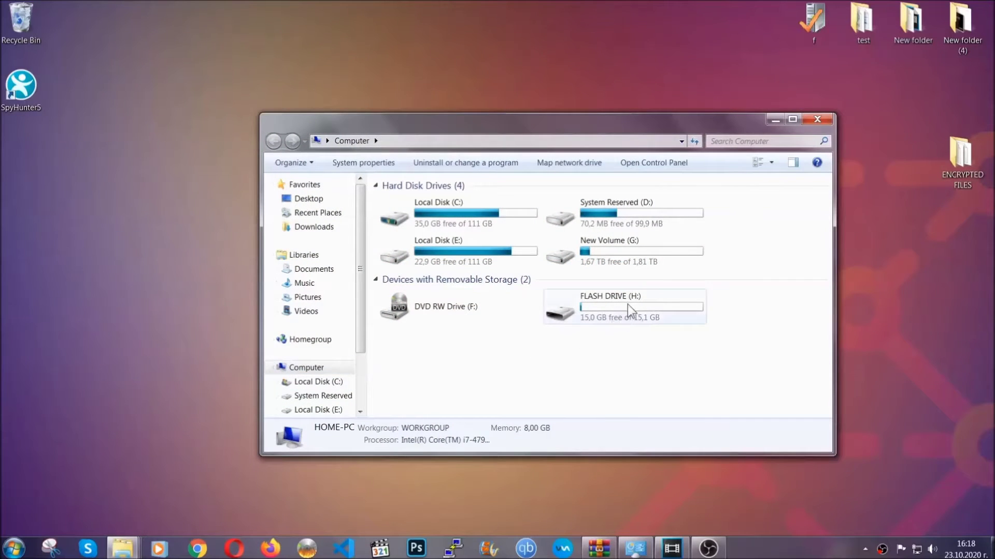
{"action": "double_click", "coordinate": [627, 303]}
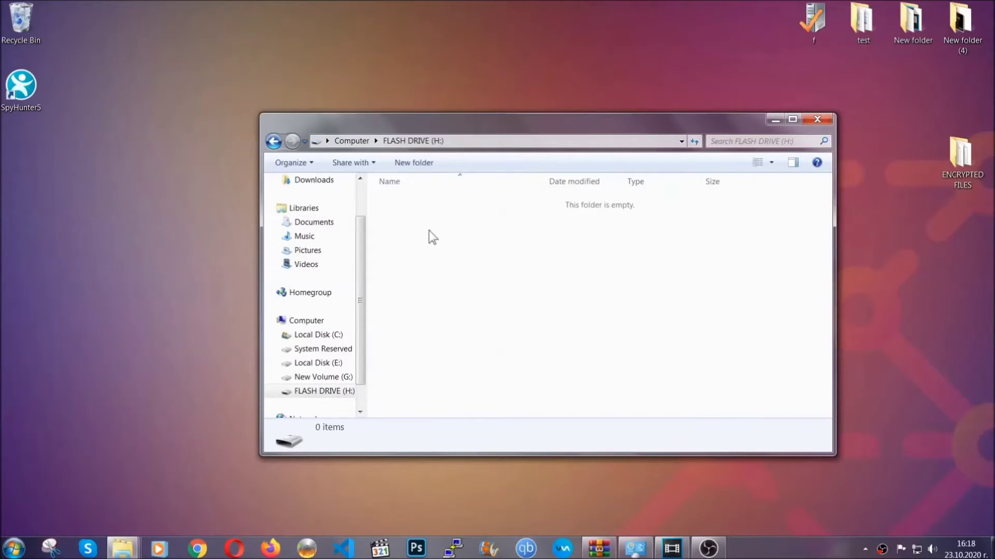
{"action": "right_click", "coordinate": [429, 231]}
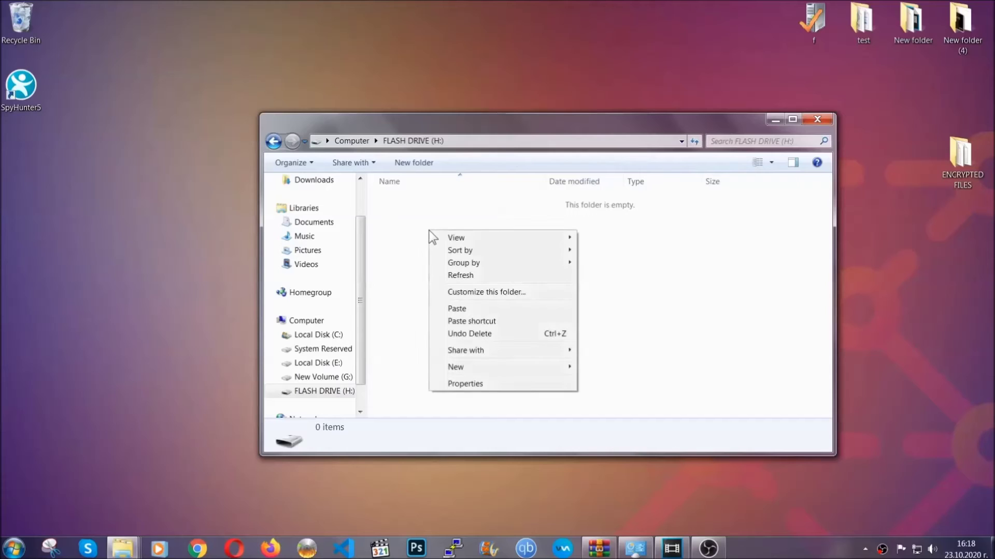
{"action": "left_click", "coordinate": [452, 310]}
{"action": "left_click", "coordinate": [453, 310]}
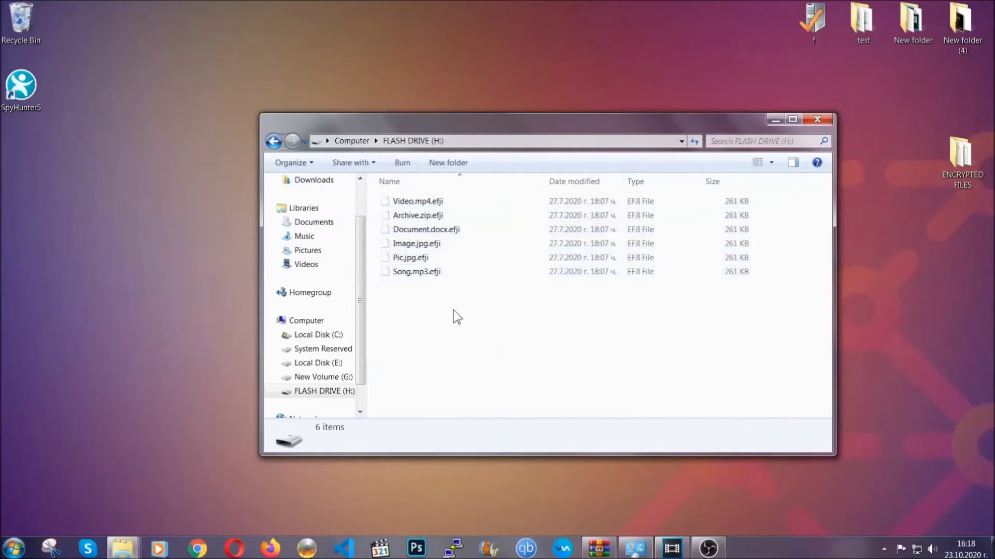
{"action": "left_click", "coordinate": [818, 121]}
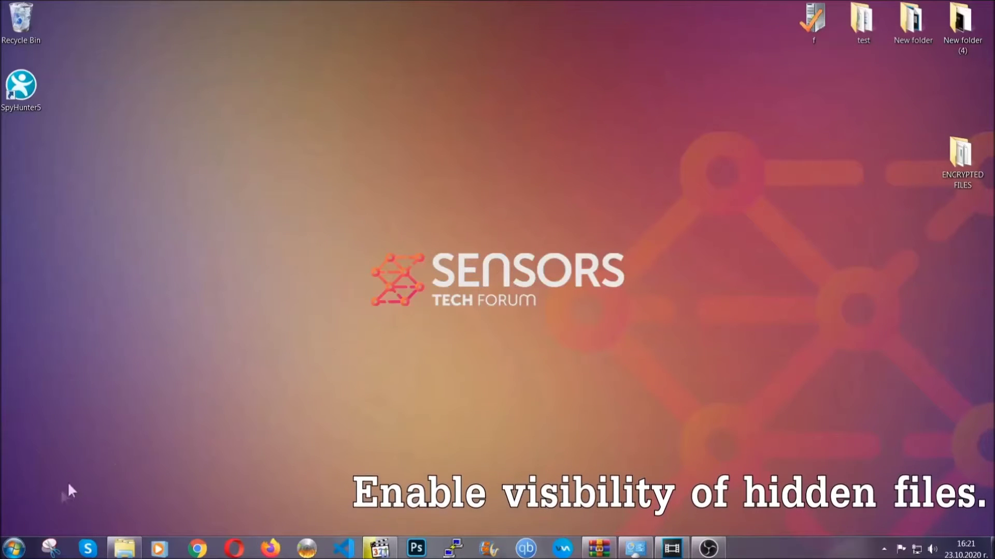
Search for 'hidden files and folders' and apply 'Show hidden files, folders, and drives' in Folder Options
{"action": "left_click", "coordinate": [13, 548]}
{"action": "left_click", "coordinate": [39, 524]}
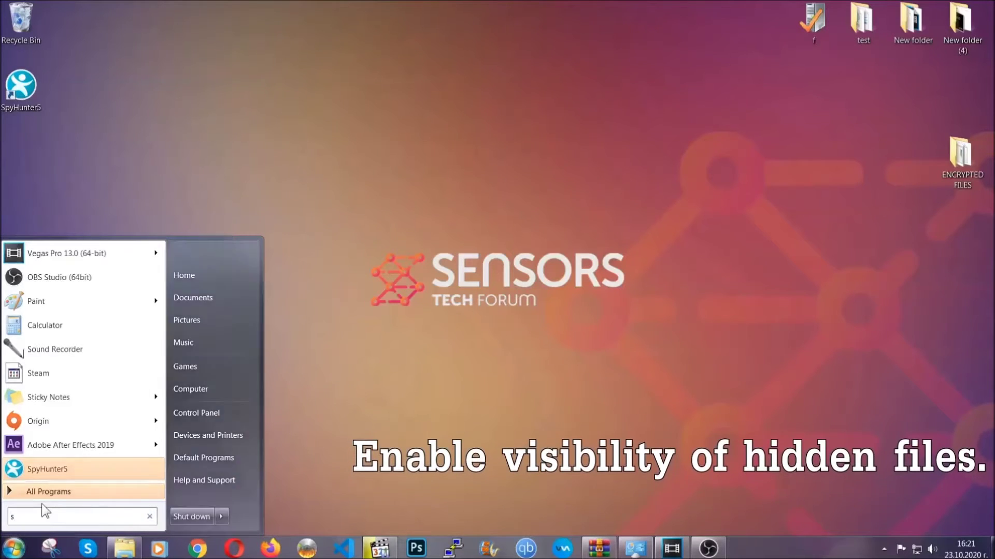
{"action": "type", "text": "showh"}
{"action": "key", "text": "BackSpace"}
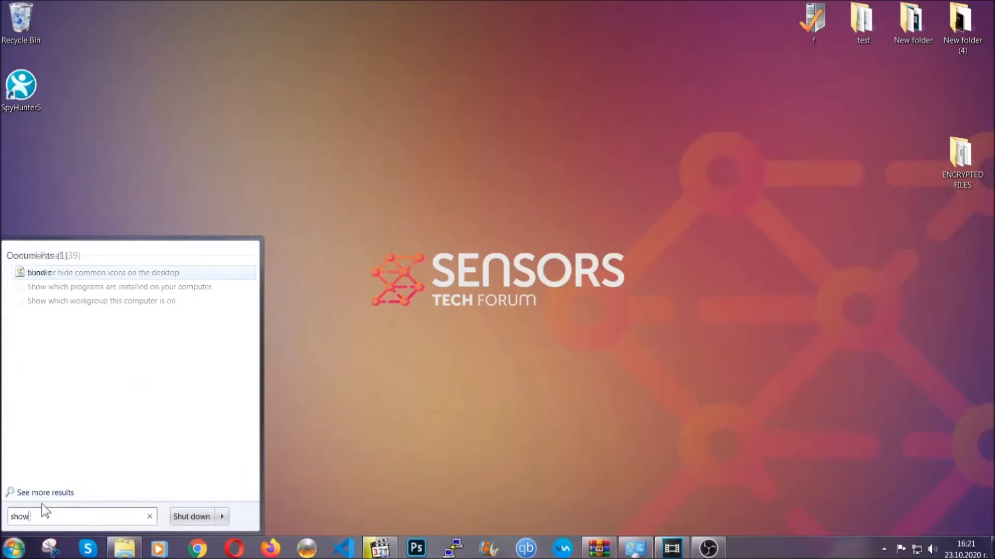
{"action": "type", "text": "hidden files and folders"}
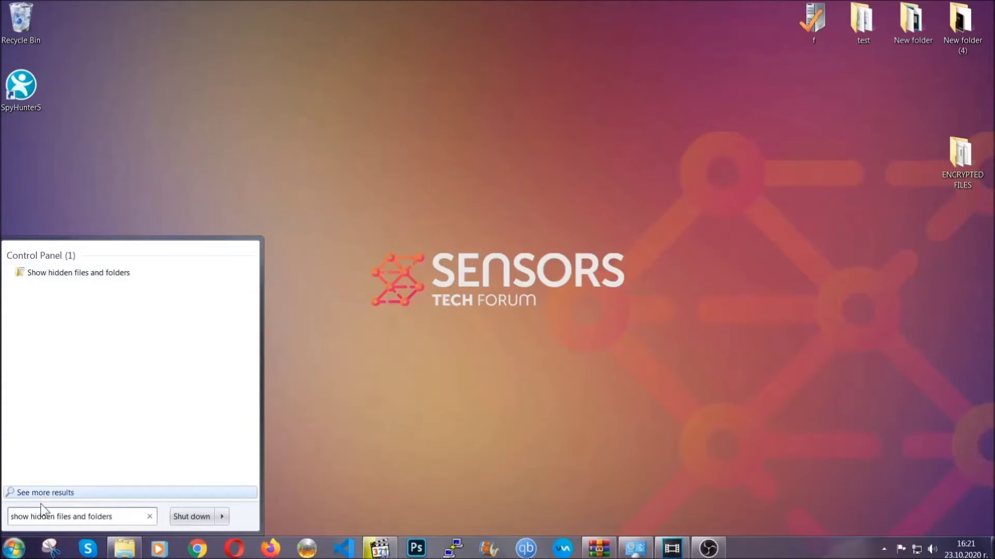
{"action": "left_click", "coordinate": [117, 274]}
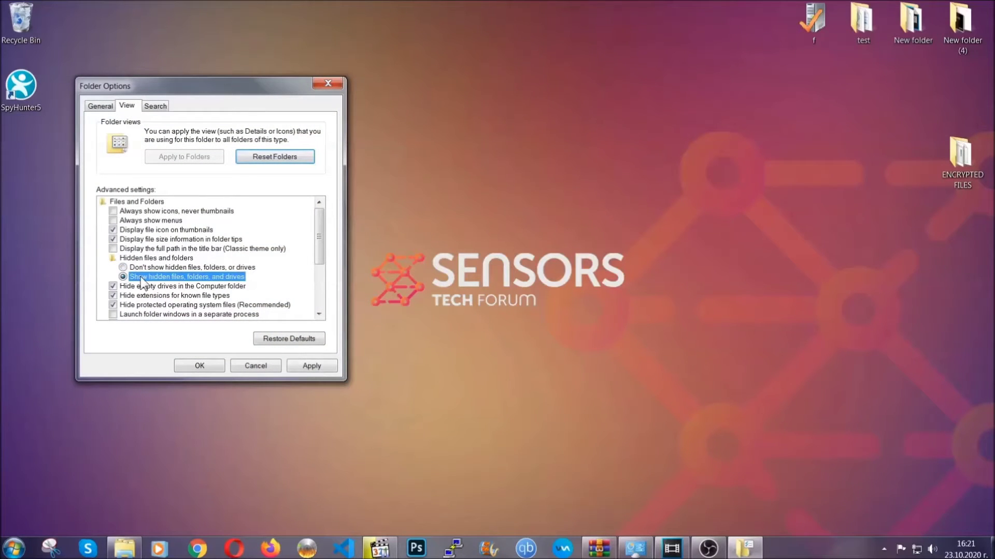
{"action": "left_click", "coordinate": [308, 369]}
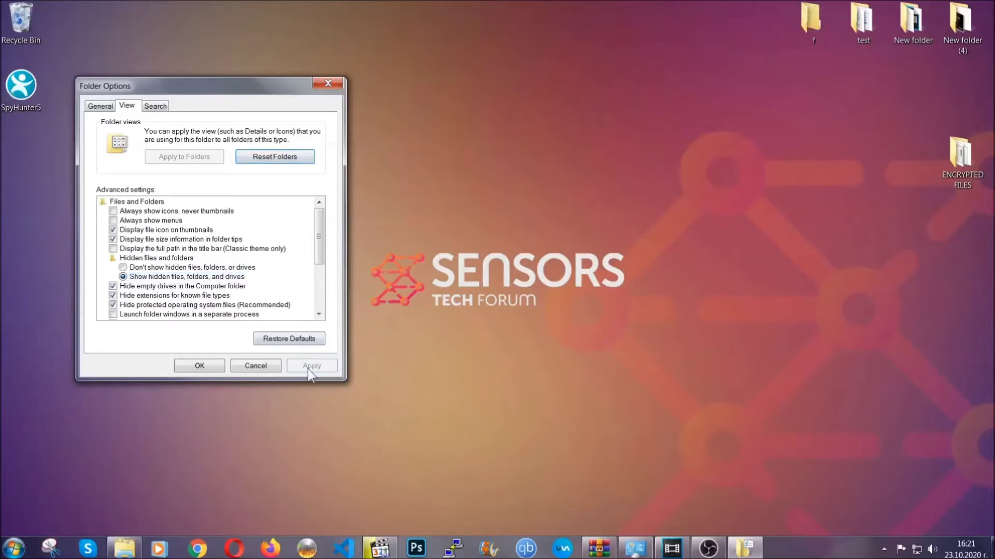
{"action": "left_click", "coordinate": [194, 366]}
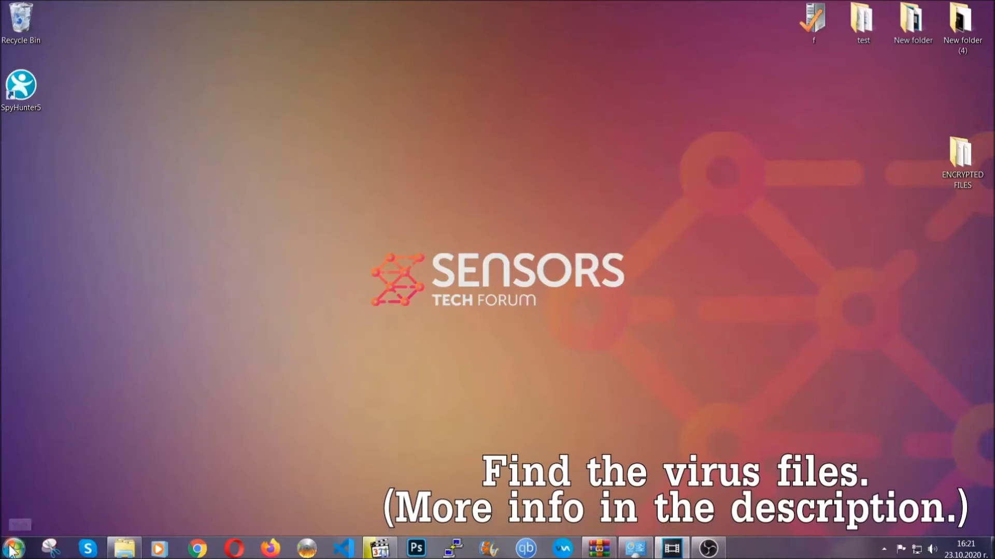
Open Computer and search it with 'fileextension:exe Example Vir' for the virus executable
{"action": "key", "text": "super"}
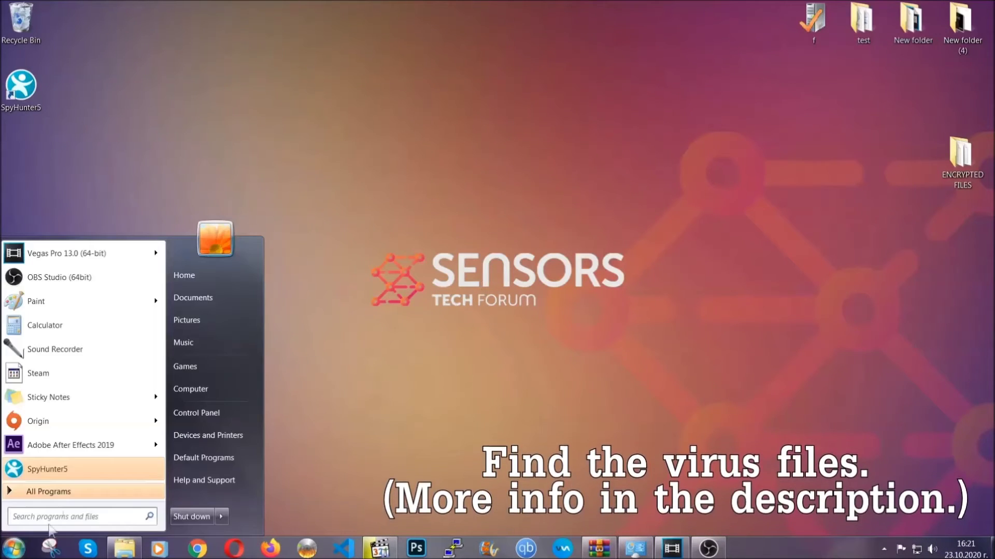
{"action": "left_click", "coordinate": [204, 388]}
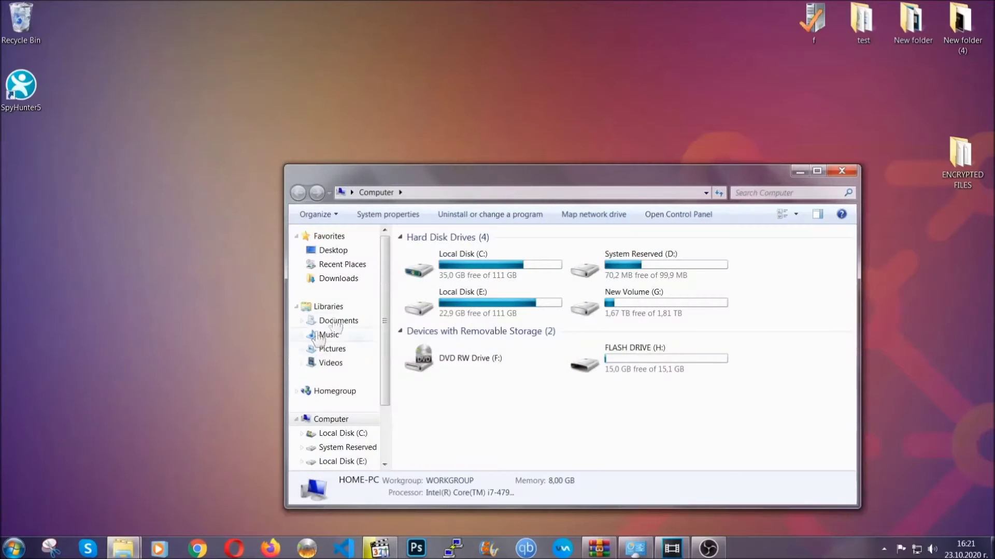
{"action": "left_click_drag", "start_coordinate": [541, 183], "coordinate": [475, 139]}
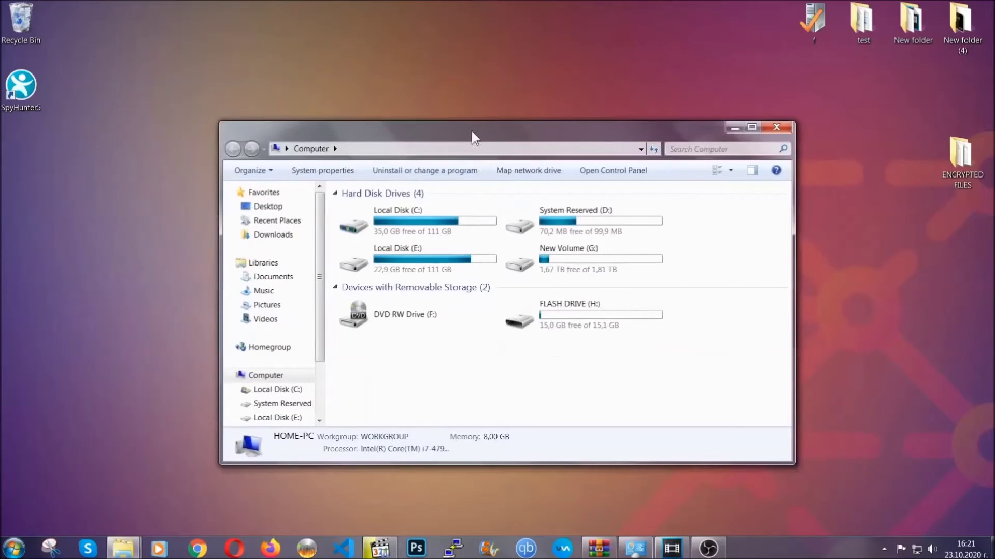
{"action": "left_click", "coordinate": [676, 150]}
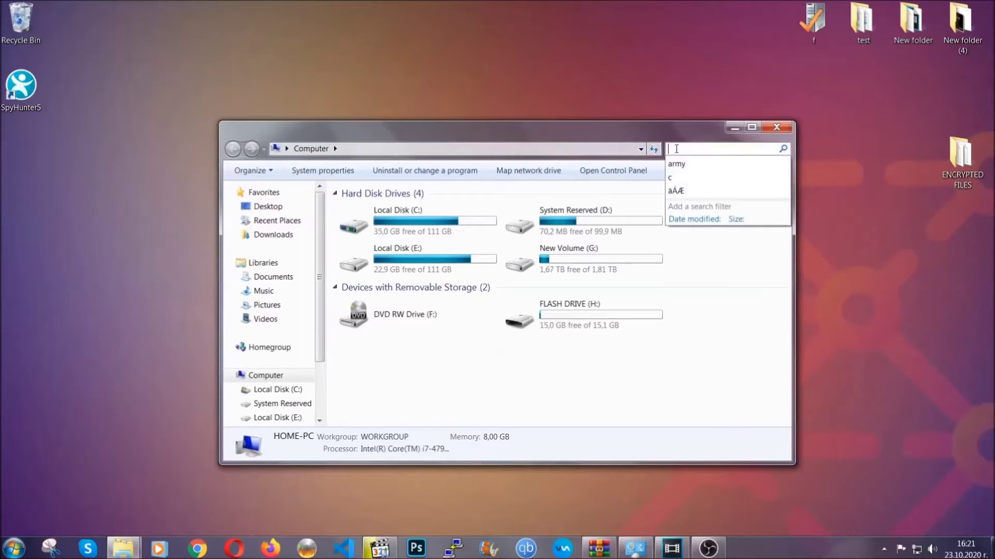
{"action": "type", "text": "file"}
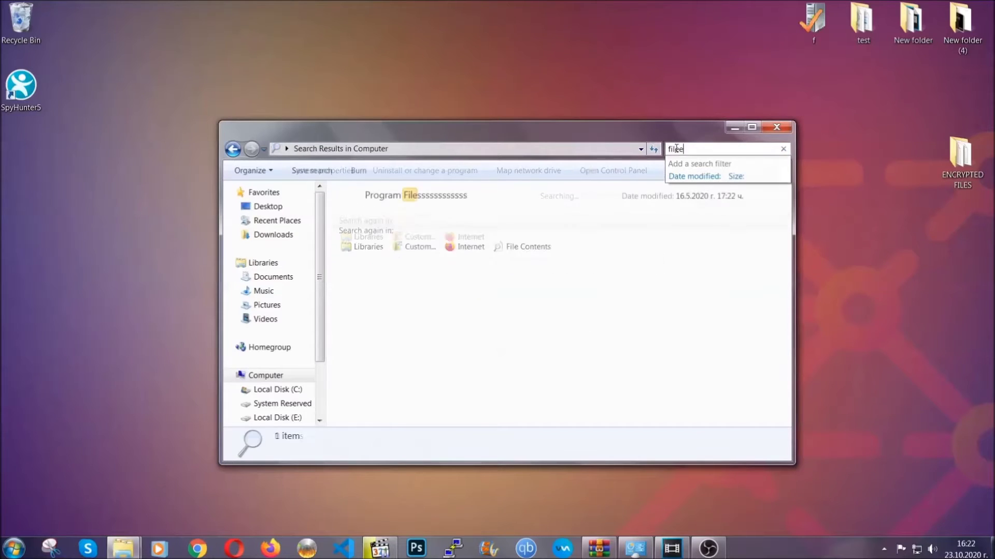
{"action": "type", "text": "extension:exe "}
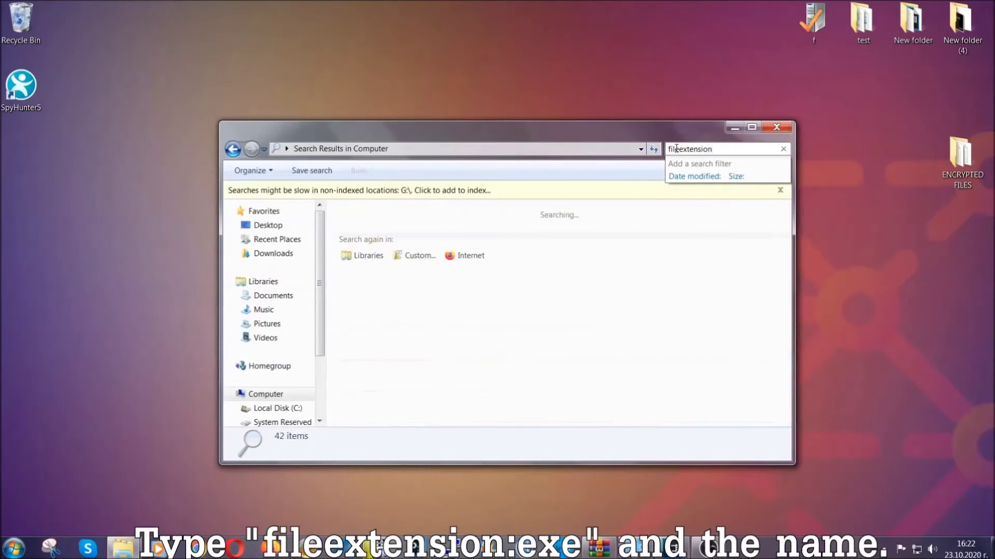
{"action": "type", "text": "E"}
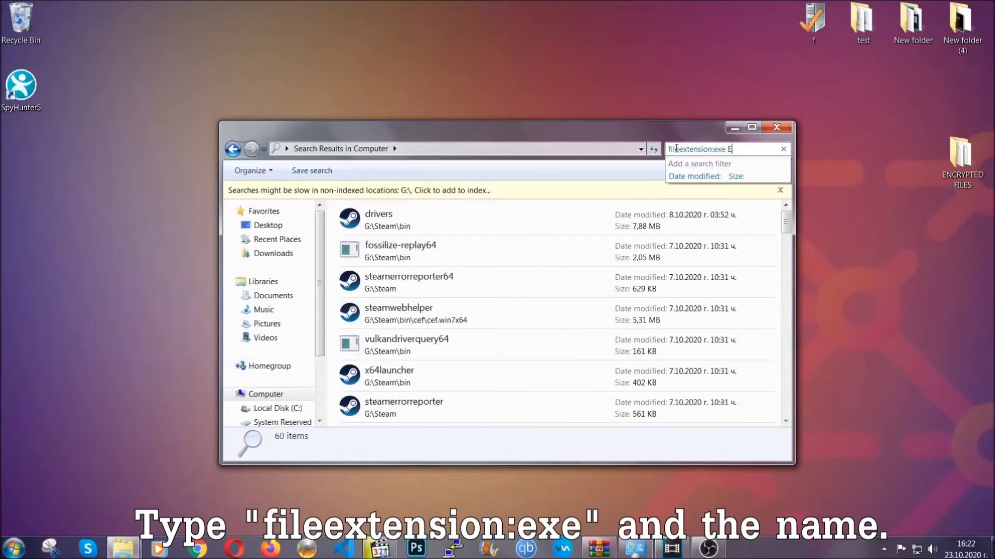
{"action": "type", "text": "xample Virus Name"}
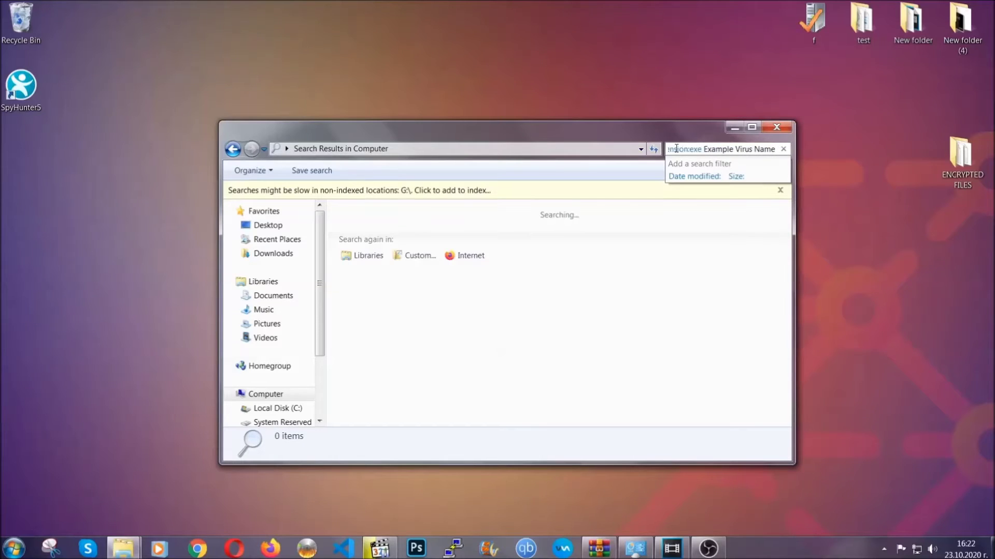
{"action": "key", "text": "Return"}
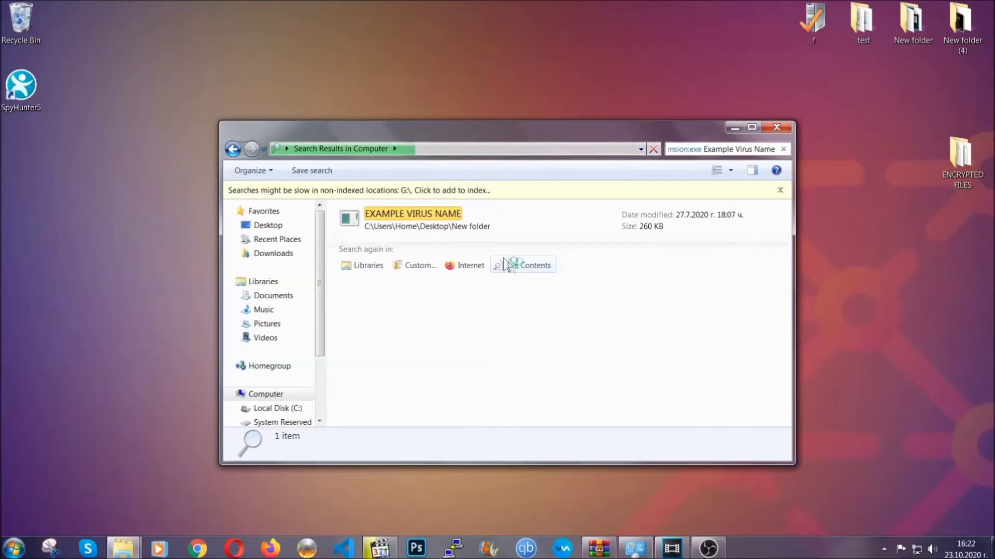
Delete the EXAMPLE VIRUS NAME result to the Recycle Bin and close the search window
{"action": "left_click", "coordinate": [434, 211]}
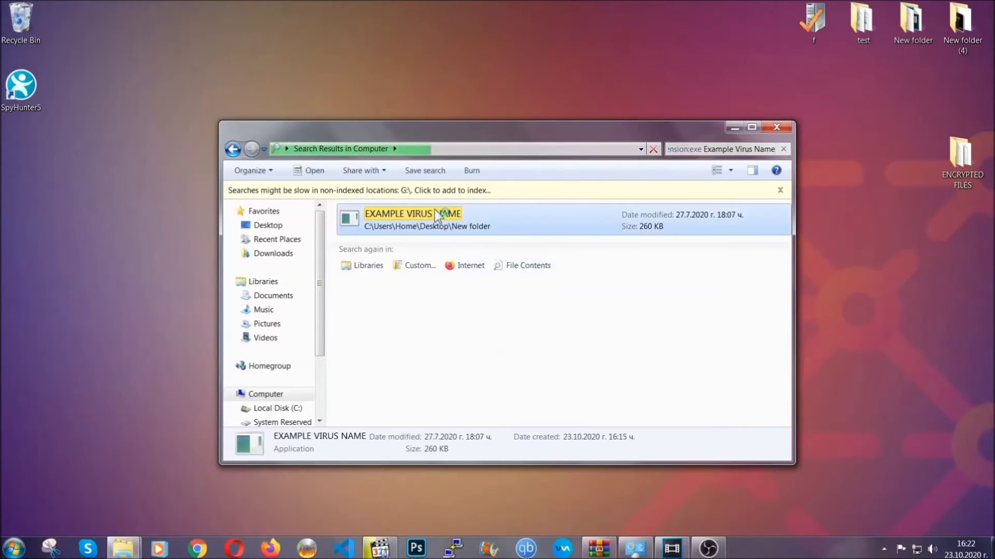
{"action": "right_click", "coordinate": [435, 213]}
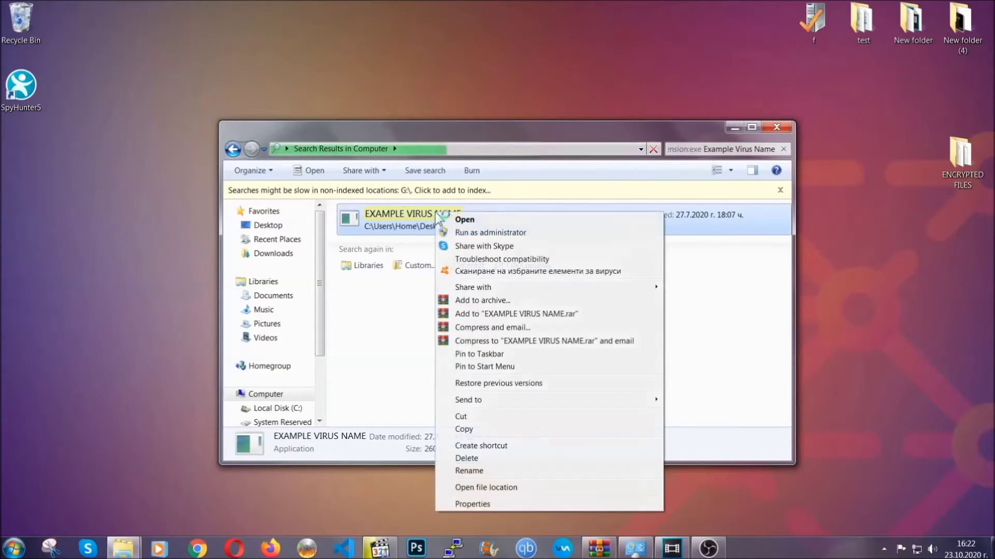
{"action": "left_click", "coordinate": [480, 458]}
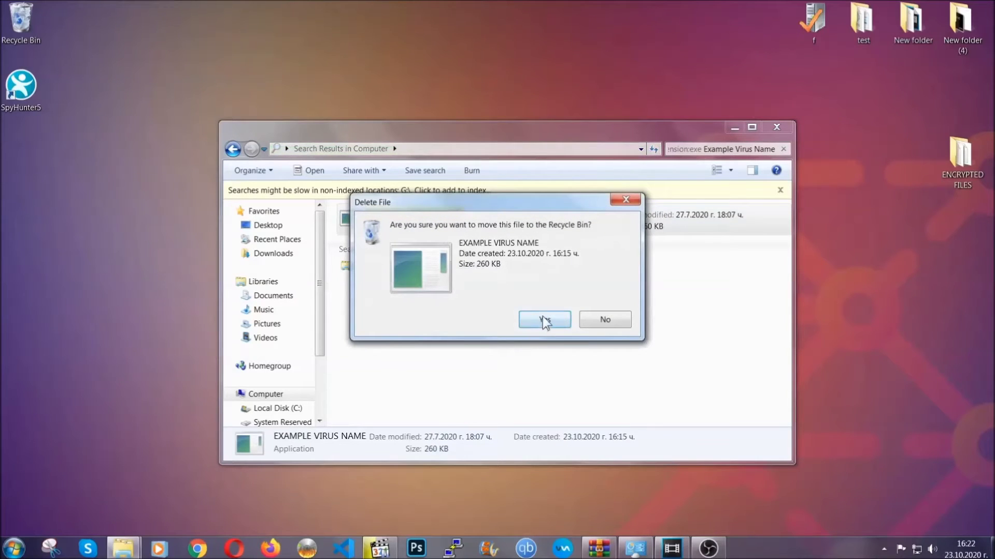
{"action": "left_click", "coordinate": [542, 317]}
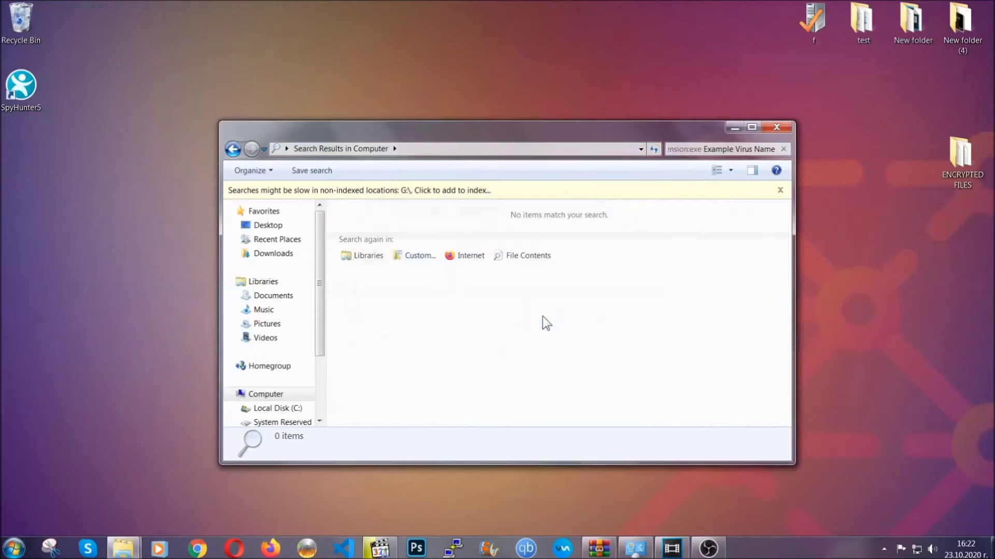
{"action": "left_click", "coordinate": [777, 128]}
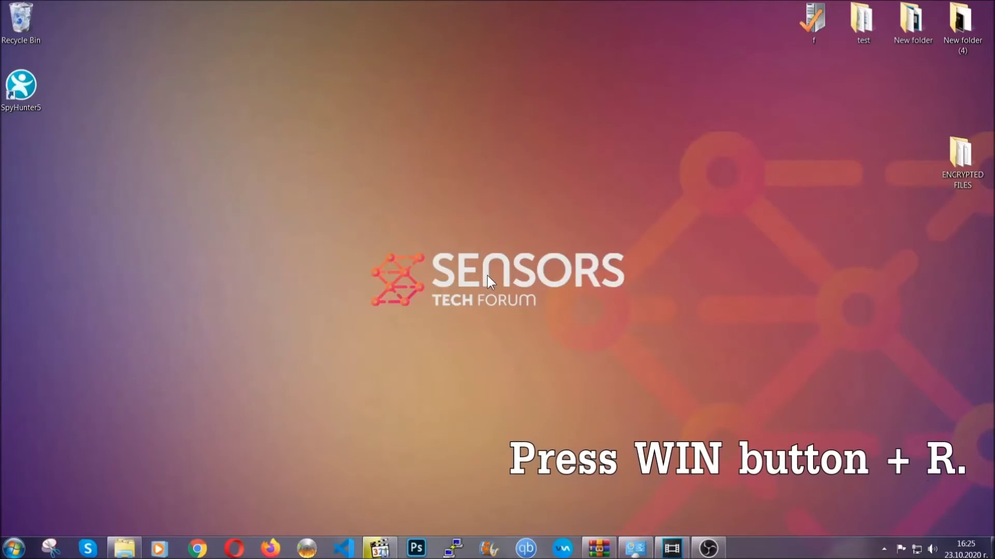
Replace cmd with REGEDIT in the Run dialog and launch Registry Editor
{"action": "key", "text": "super+r"}
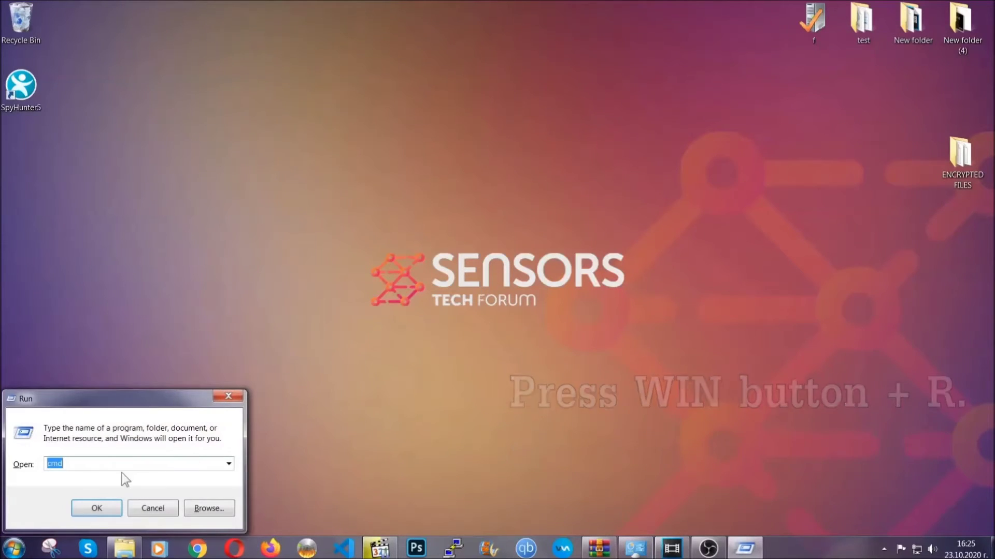
{"action": "left_click", "coordinate": [109, 469]}
{"action": "left_click_drag", "start_coordinate": [94, 471], "coordinate": [12, 468]}
{"action": "type", "text": "REGEDIT"}
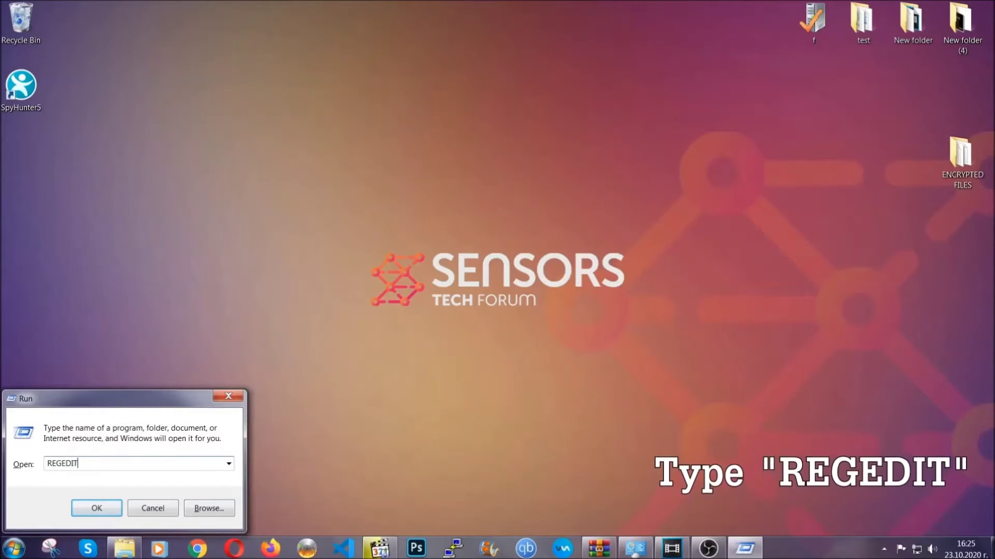
{"action": "left_click", "coordinate": [85, 506]}
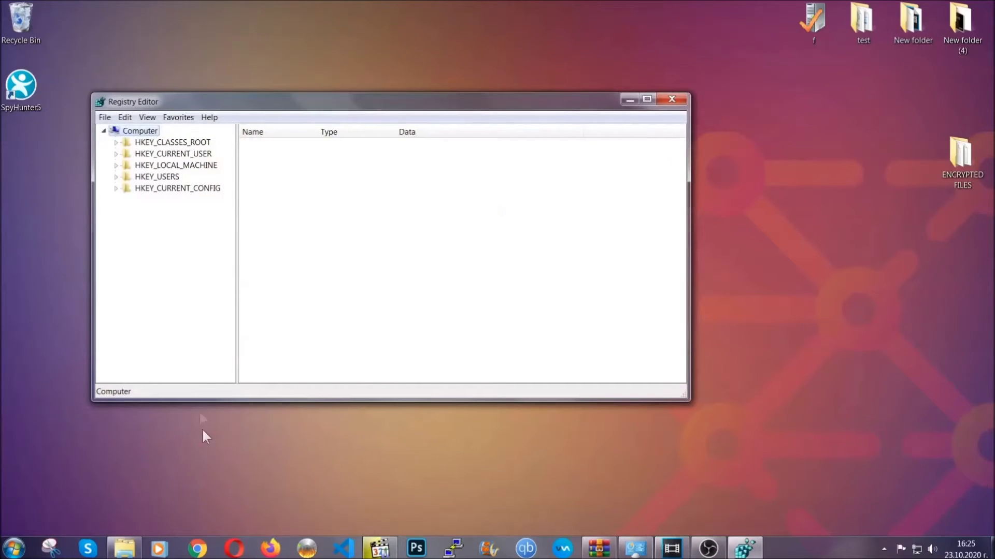
Export the whole registry to the Desktop as BACKUP.reg
{"action": "left_click", "coordinate": [104, 118]}
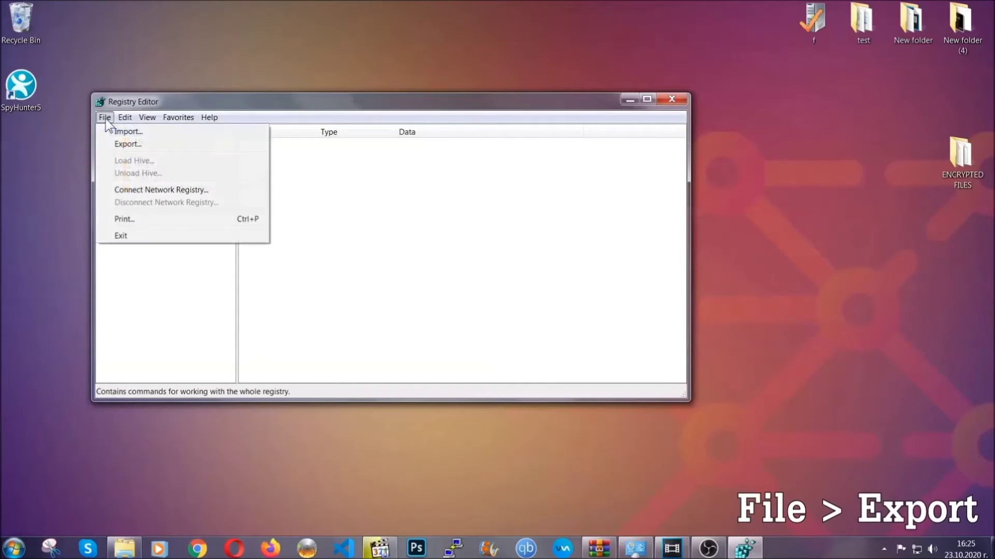
{"action": "left_click", "coordinate": [129, 143]}
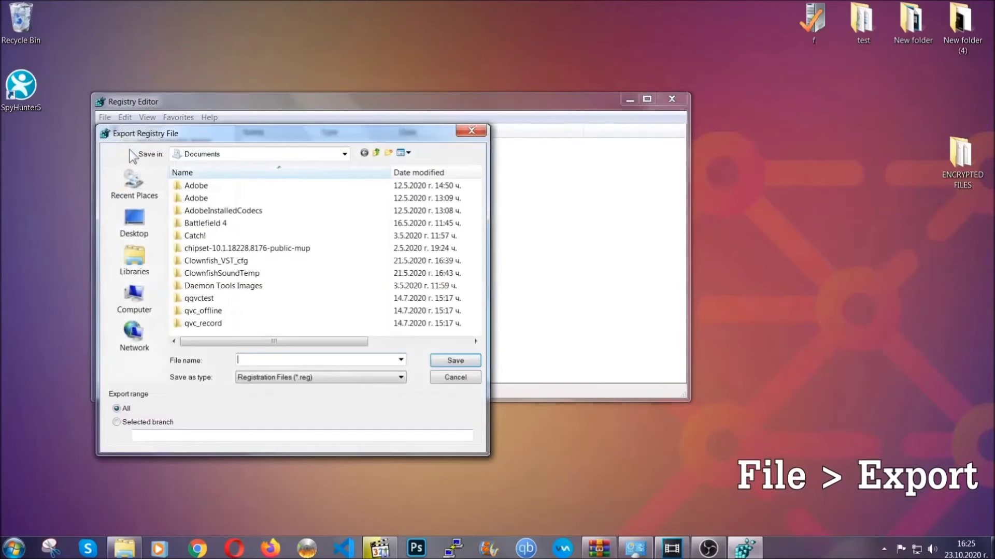
{"action": "left_click", "coordinate": [129, 219]}
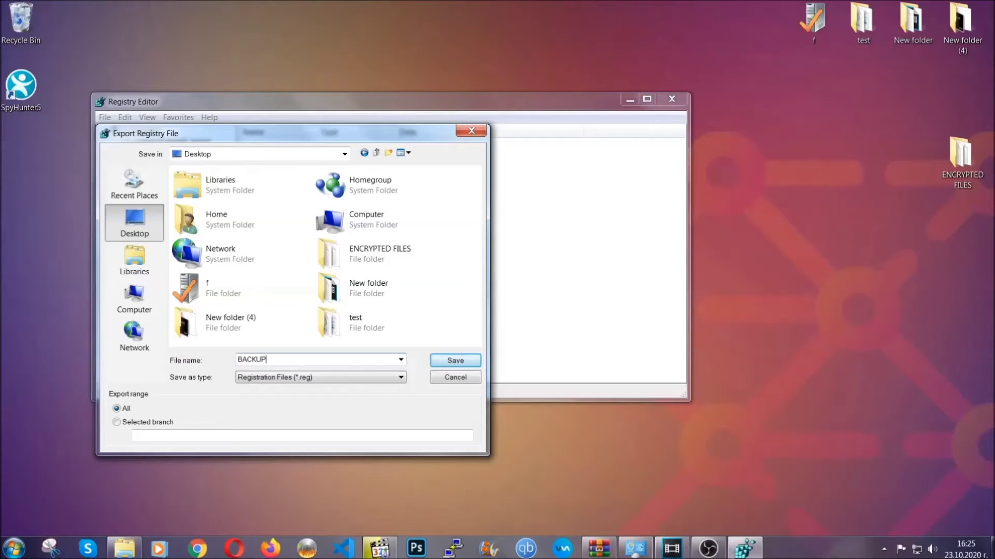
{"action": "left_click", "coordinate": [455, 361]}
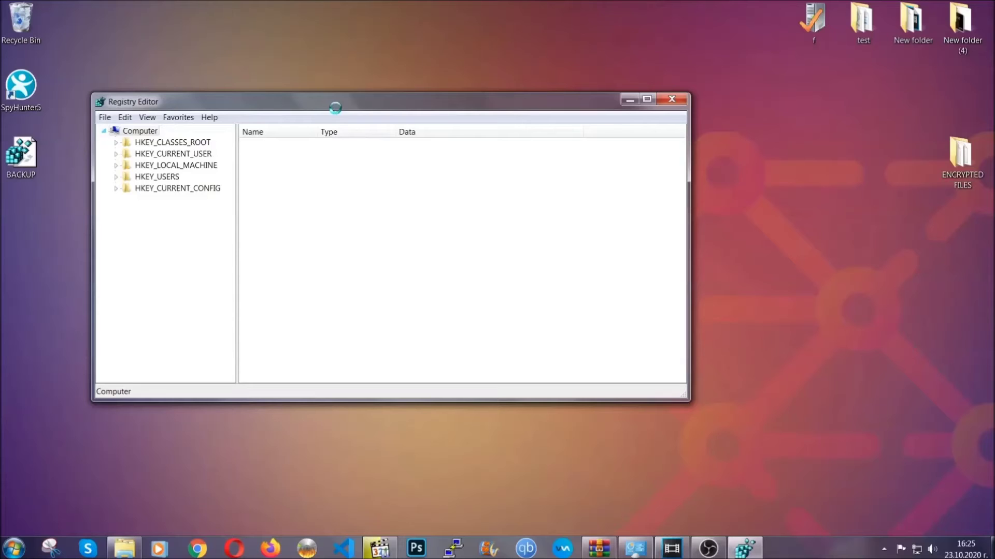
{"action": "left_click_drag", "start_coordinate": [336, 110], "coordinate": [434, 141]}
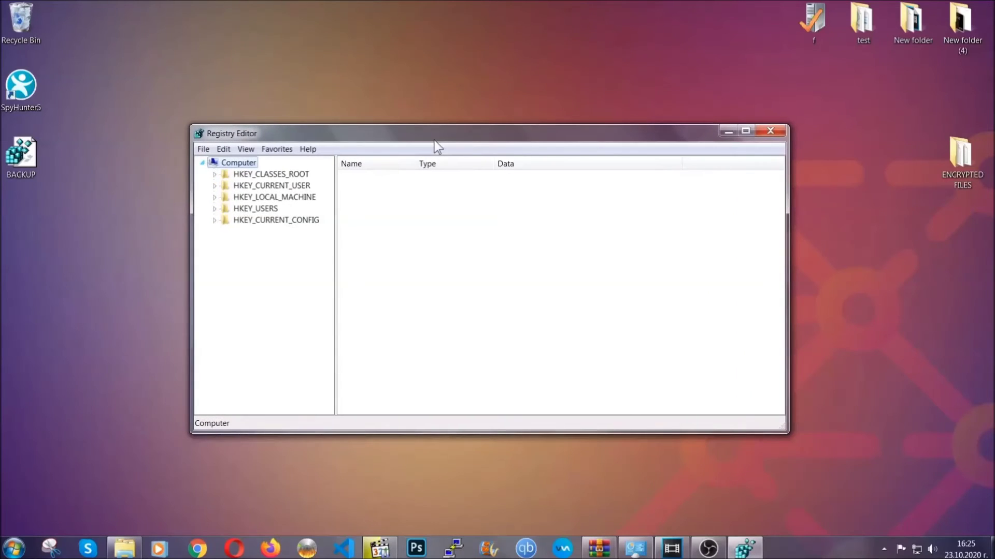
Open the Registry Editor File menu and close it again without choosing anything
{"action": "left_click", "coordinate": [203, 149]}
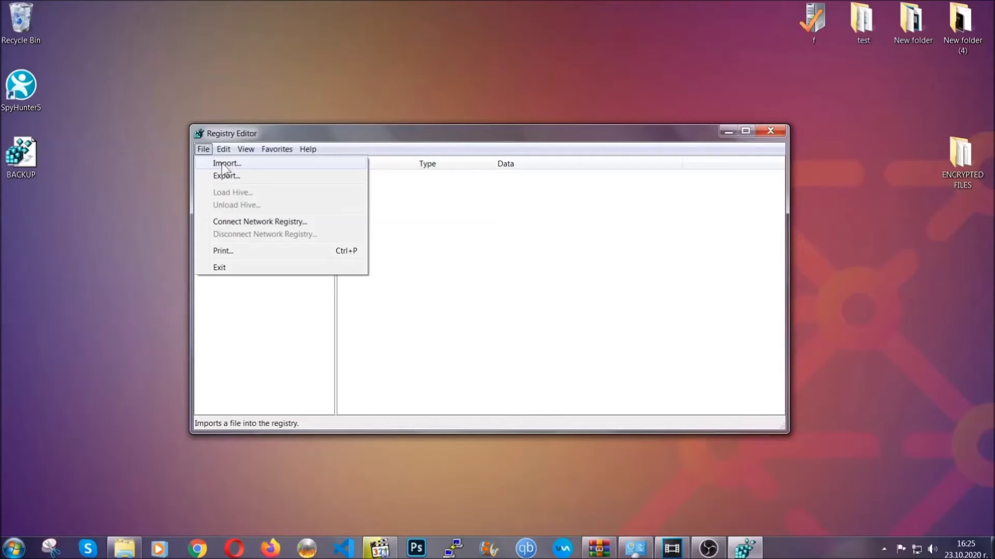
{"action": "left_click", "coordinate": [204, 149]}
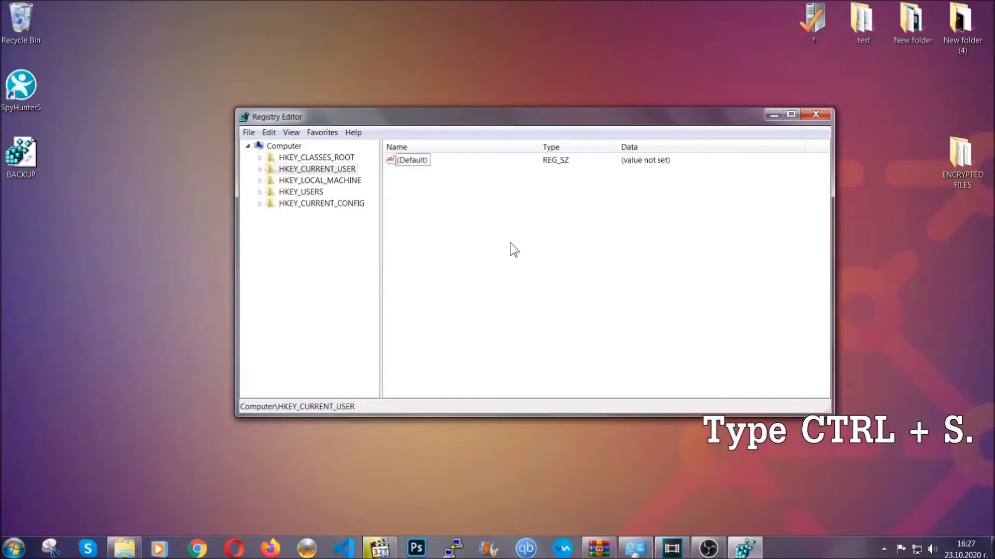
Find the RunOnce key, then open the CurrentVersion Run key showing THE VIRUS value
{"action": "key", "text": "ctrl+f"}
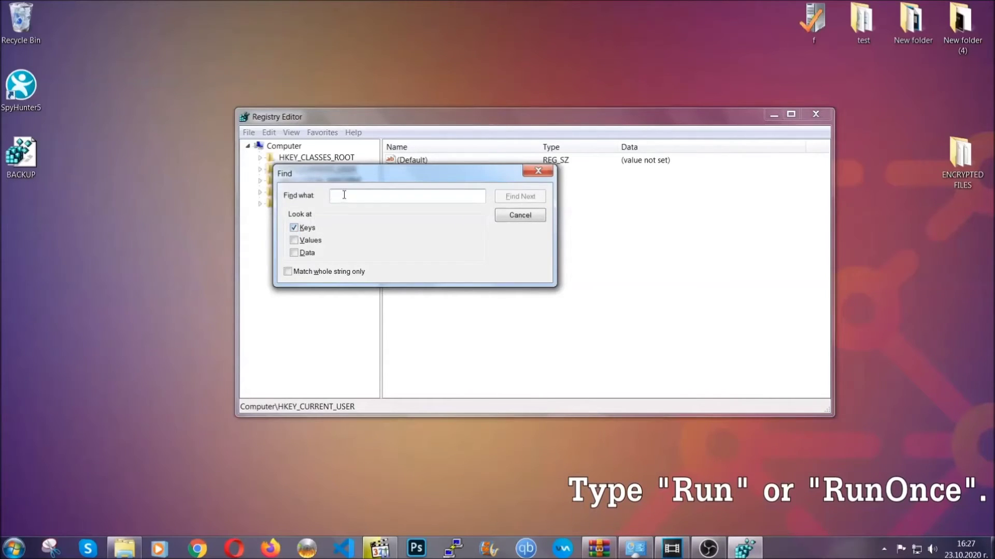
{"action": "type", "text": "RunOnce"}
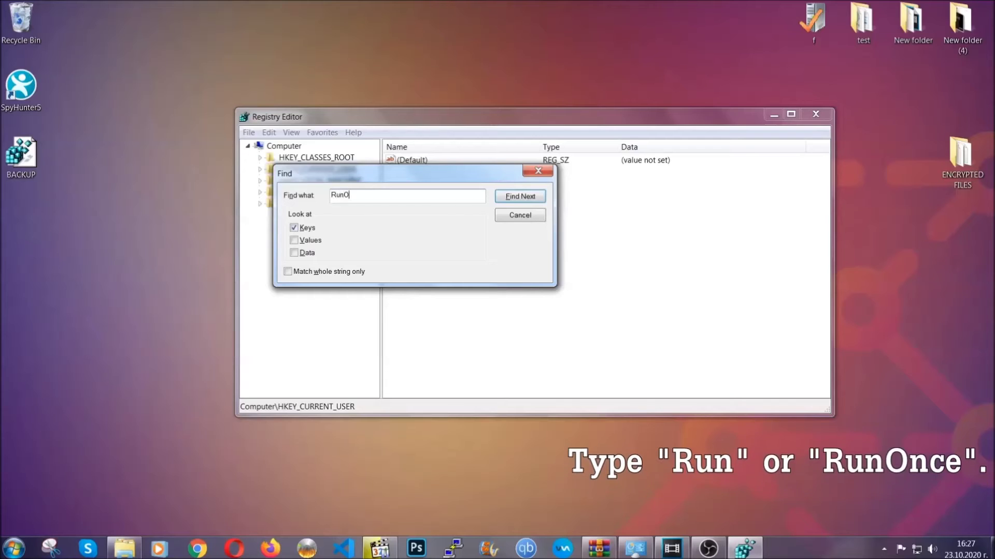
{"action": "left_click", "coordinate": [531, 199]}
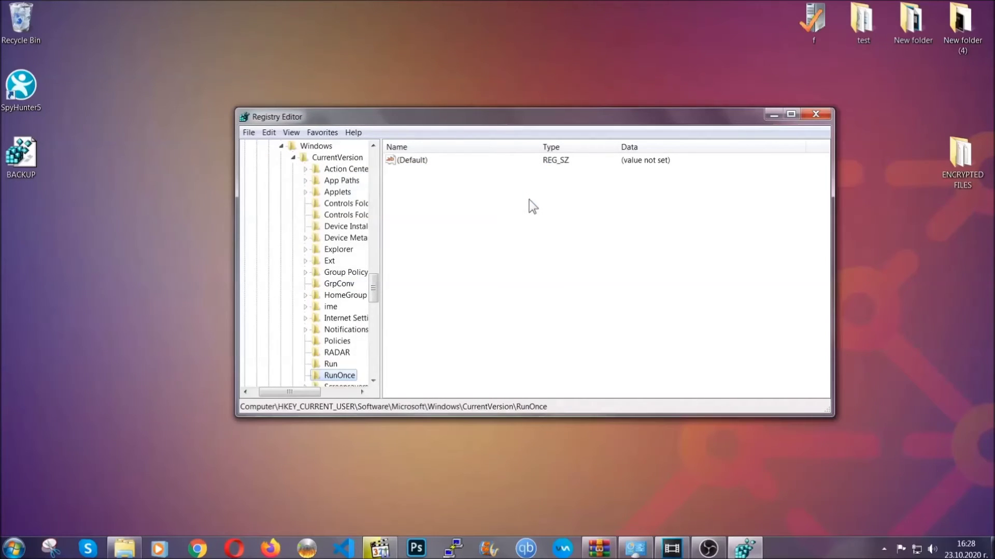
{"action": "left_click_drag", "start_coordinate": [380, 282], "coordinate": [374, 298]}
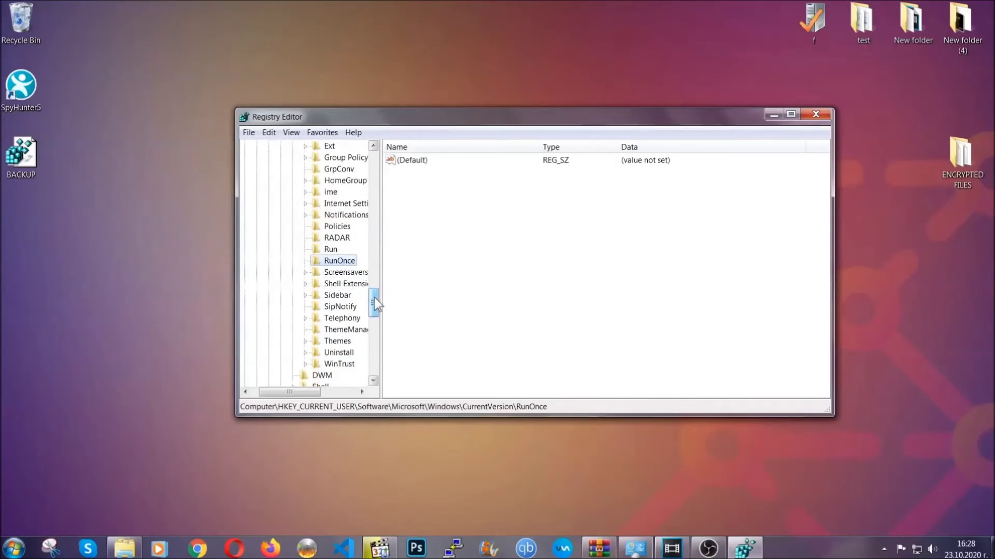
{"action": "left_click", "coordinate": [331, 249]}
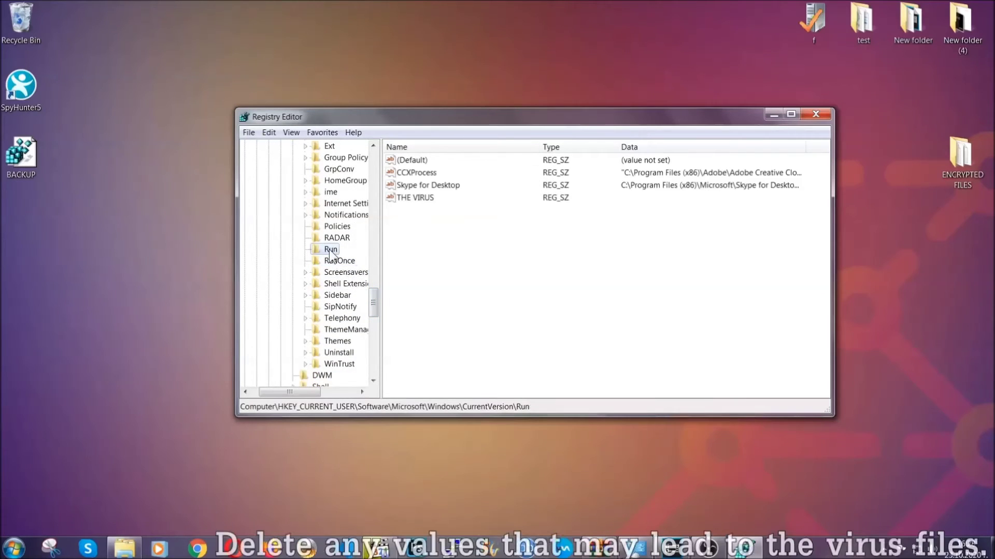
Delete the THE VIRUS value from the Run key, then bring up the browser's recovery article
{"action": "left_click", "coordinate": [409, 199]}
{"action": "right_click", "coordinate": [408, 199]}
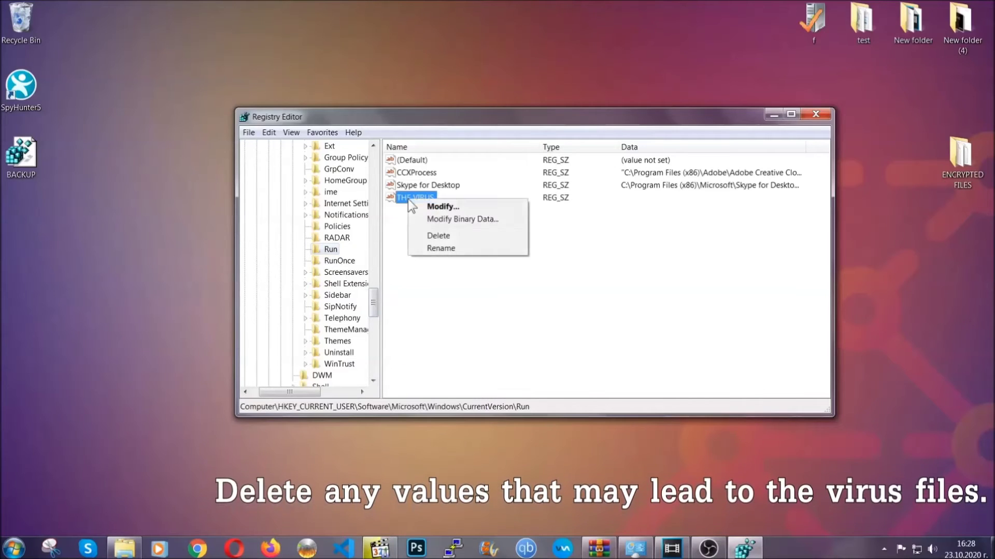
{"action": "left_click", "coordinate": [430, 235]}
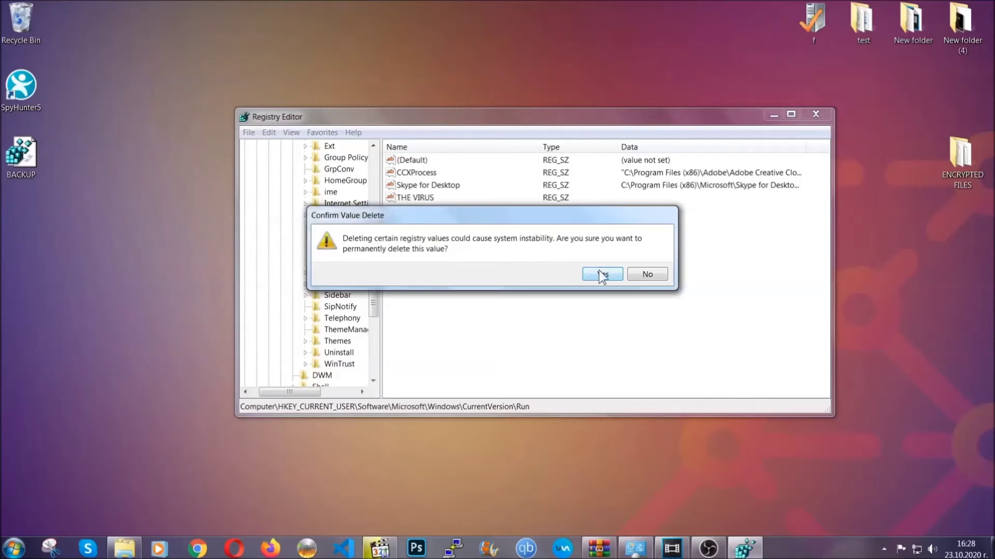
{"action": "left_click", "coordinate": [601, 274]}
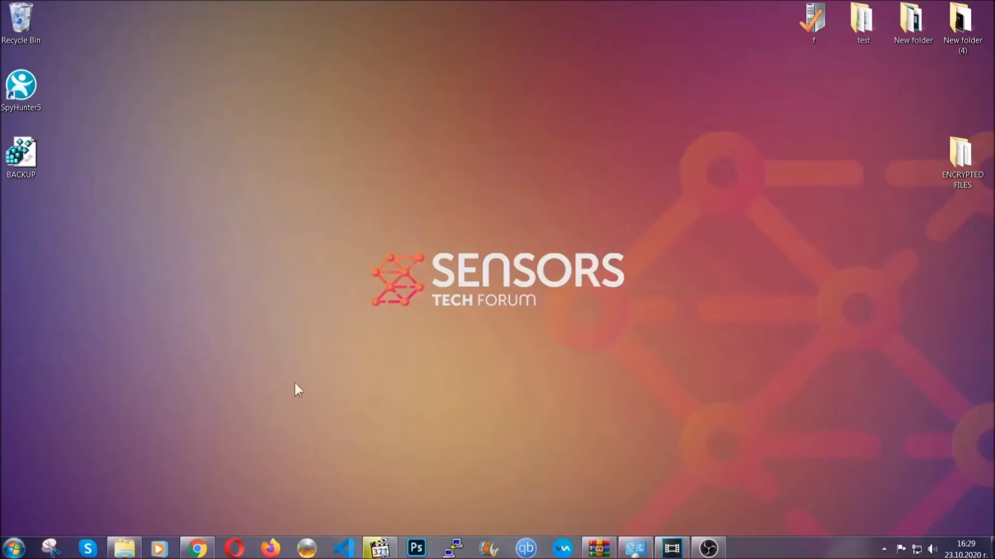
{"action": "left_click", "coordinate": [198, 550]}
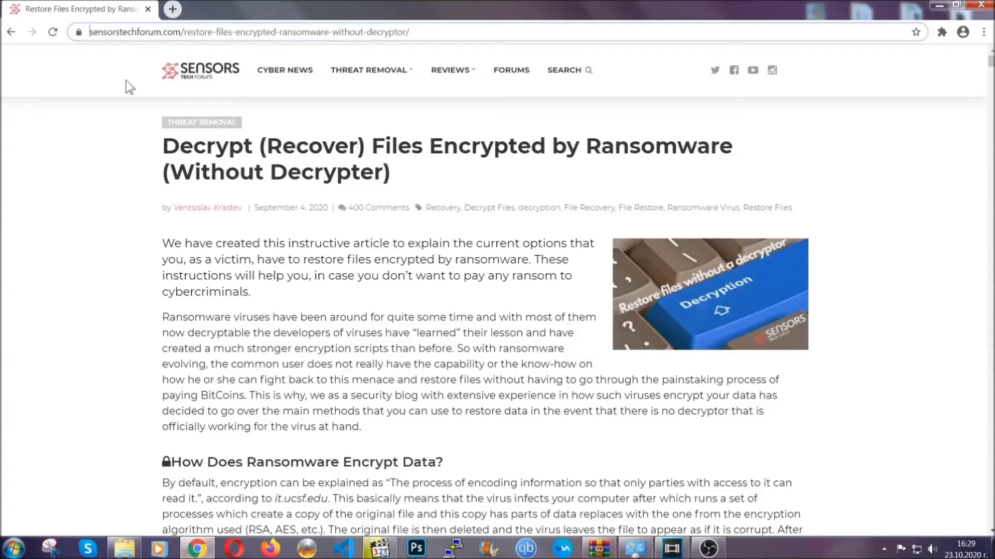
Select the article's URL, then expand the 'Method 2 - Restore Data via Windows Backup' section
{"action": "left_click_drag", "start_coordinate": [90, 32], "coordinate": [449, 37]}
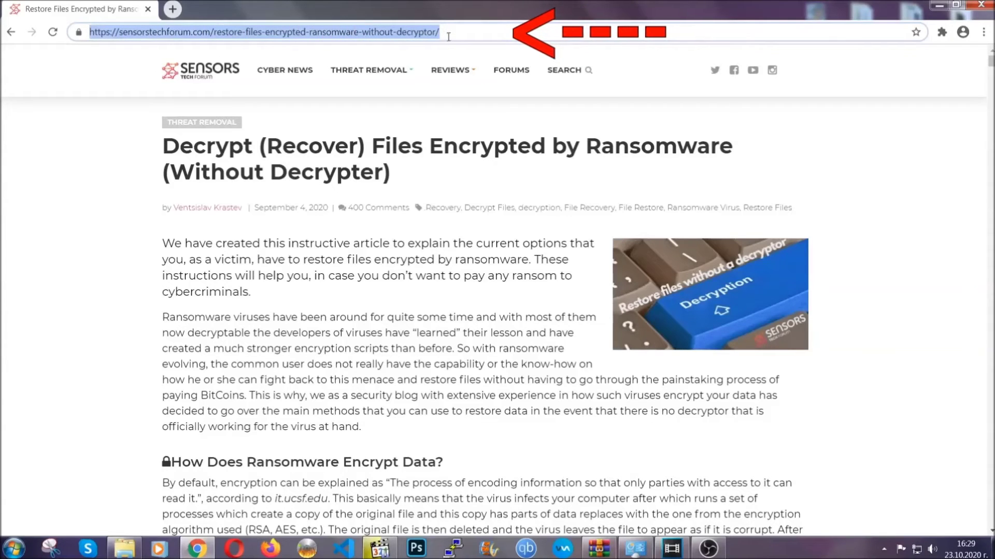
{"action": "mouse_move", "coordinate": [450, 102]}
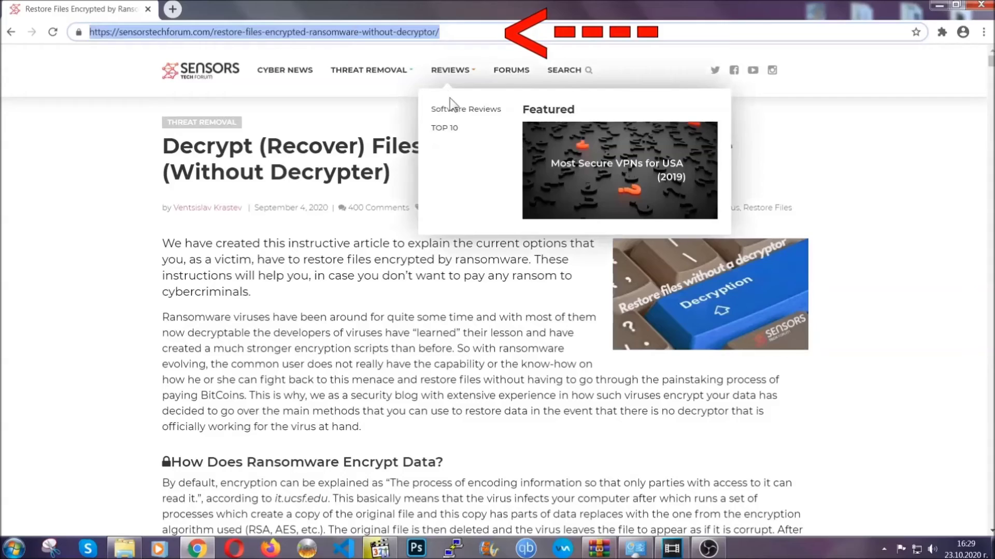
{"action": "scroll", "coordinate": [511, 283], "scroll_direction": "down", "scroll_amount": 5}
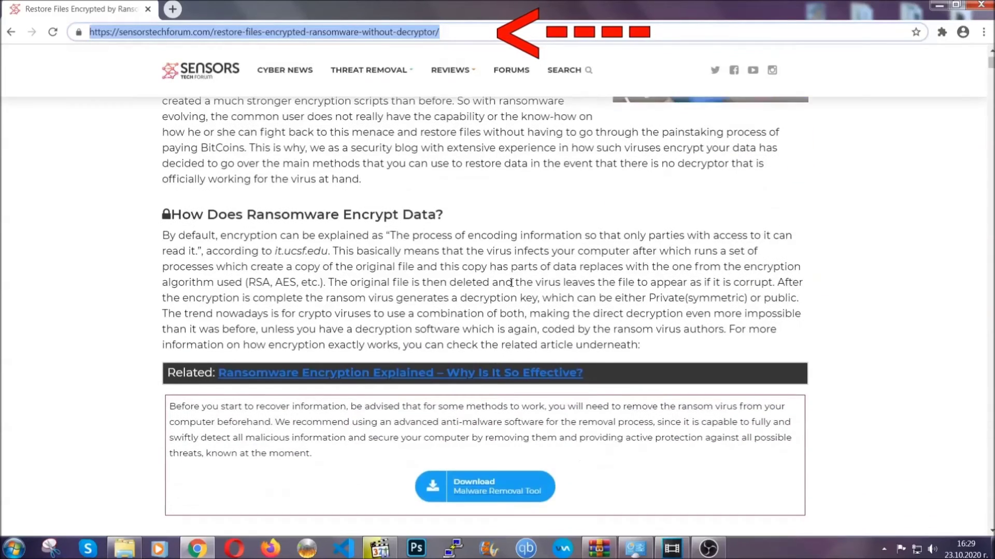
{"action": "scroll", "coordinate": [512, 283], "scroll_direction": "down", "scroll_amount": 6}
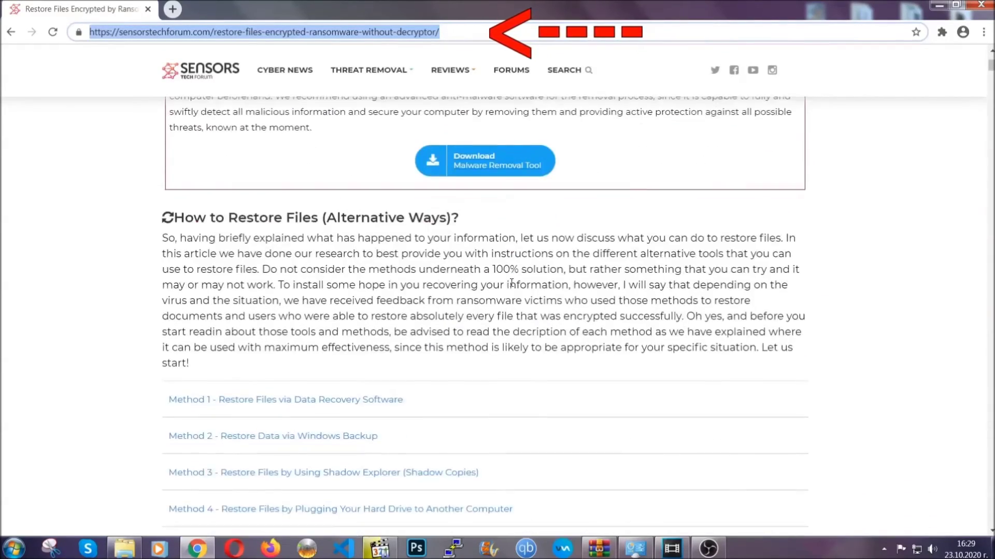
{"action": "scroll", "coordinate": [512, 283], "scroll_direction": "down", "scroll_amount": 1}
{"action": "scroll", "coordinate": [511, 283], "scroll_direction": "down", "scroll_amount": 3}
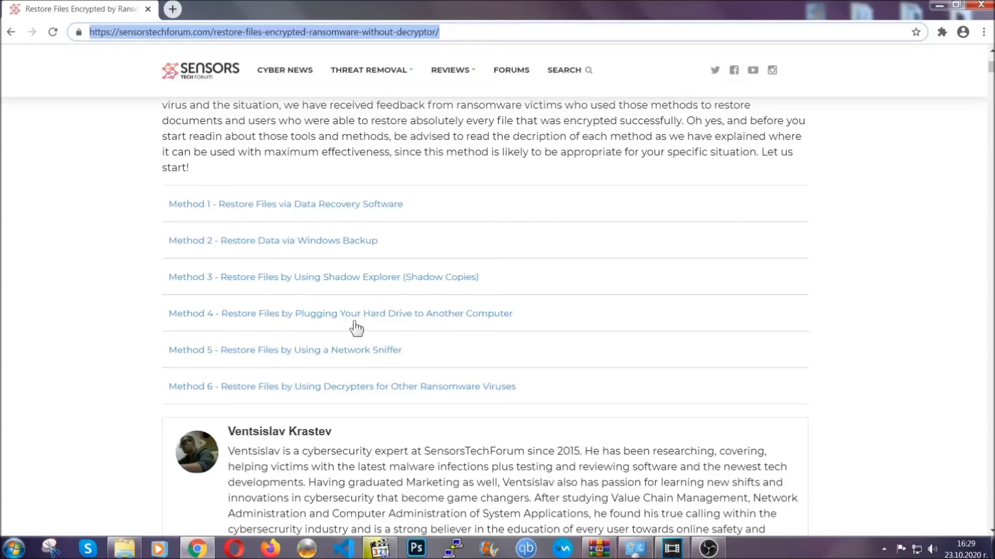
{"action": "left_click", "coordinate": [310, 240]}
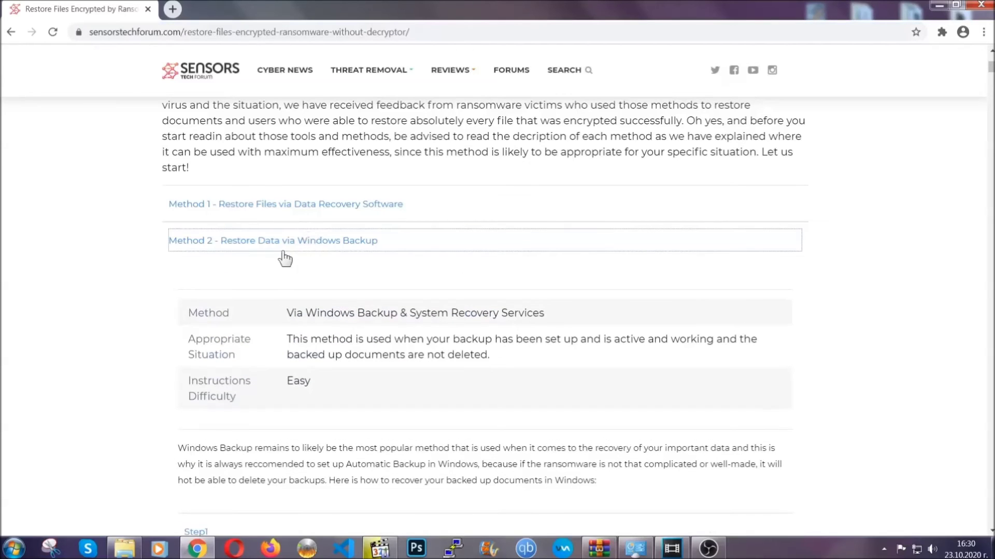
Expand Step1, Step2 and Step3 of the Windows Backup method
{"action": "left_click_drag", "start_coordinate": [287, 309], "coordinate": [349, 386]}
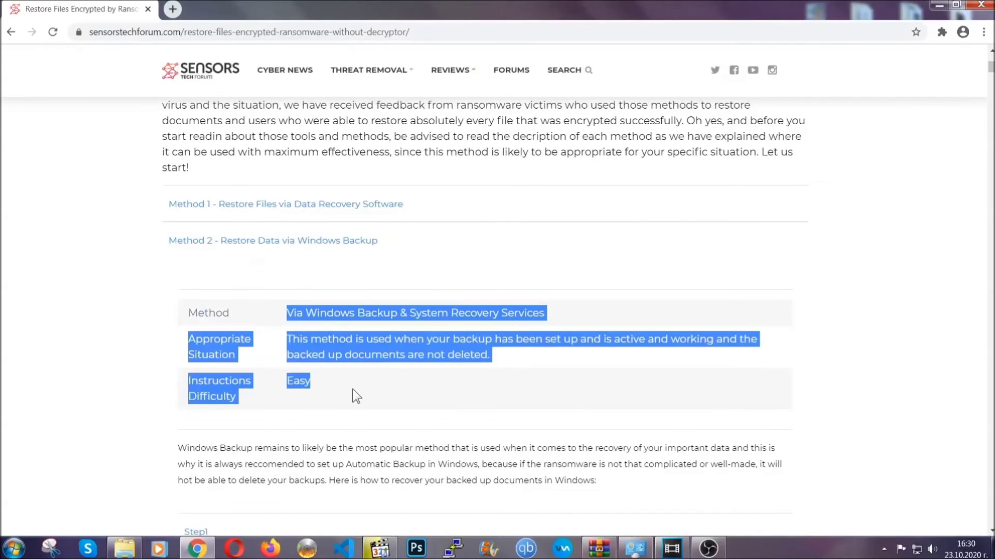
{"action": "left_click", "coordinate": [352, 389]}
{"action": "scroll", "coordinate": [355, 387], "scroll_direction": "down", "scroll_amount": 4}
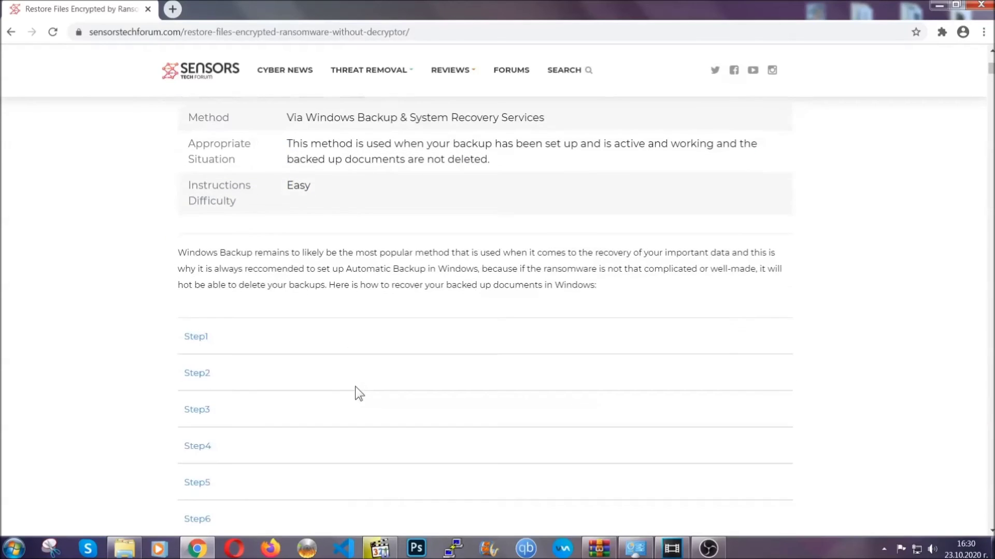
{"action": "scroll", "coordinate": [355, 386], "scroll_direction": "down", "scroll_amount": 1}
{"action": "left_click", "coordinate": [204, 272]}
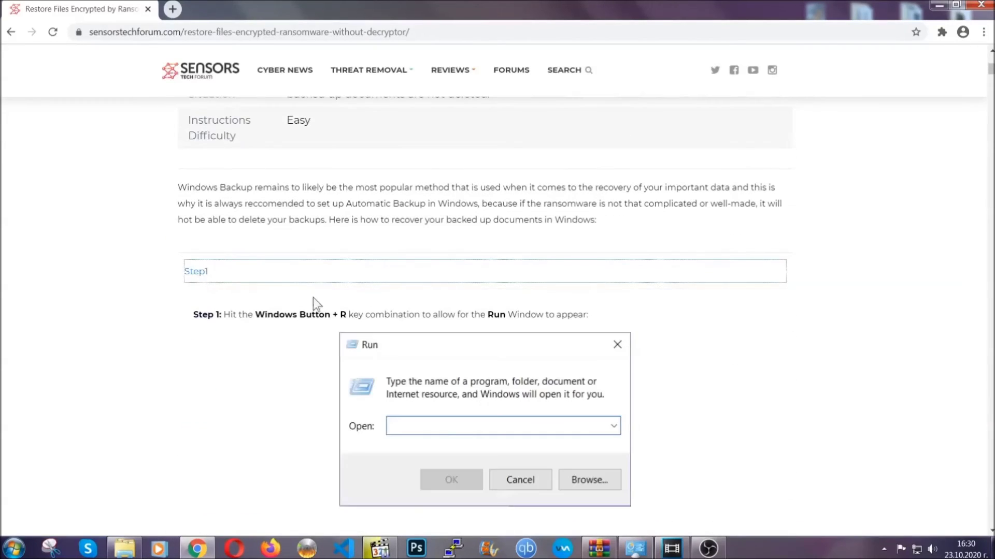
{"action": "scroll", "coordinate": [466, 322], "scroll_direction": "down", "scroll_amount": 5}
{"action": "left_click", "coordinate": [233, 326]}
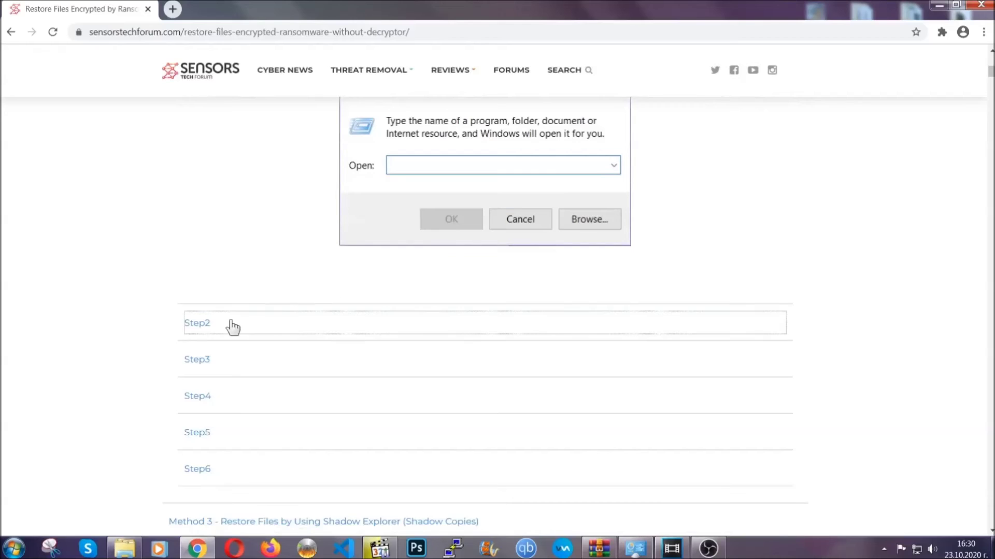
{"action": "scroll", "coordinate": [415, 329], "scroll_direction": "down", "scroll_amount": 5}
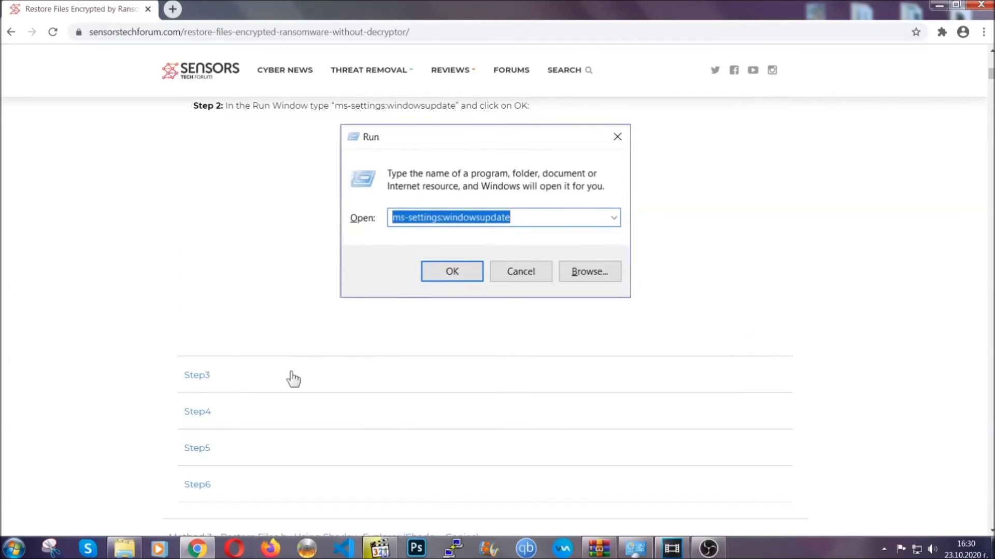
{"action": "left_click", "coordinate": [293, 377]}
Read through the expanded backup steps, then minimize Chrome to show the desktop
{"action": "scroll", "coordinate": [439, 356], "scroll_direction": "down", "scroll_amount": 4}
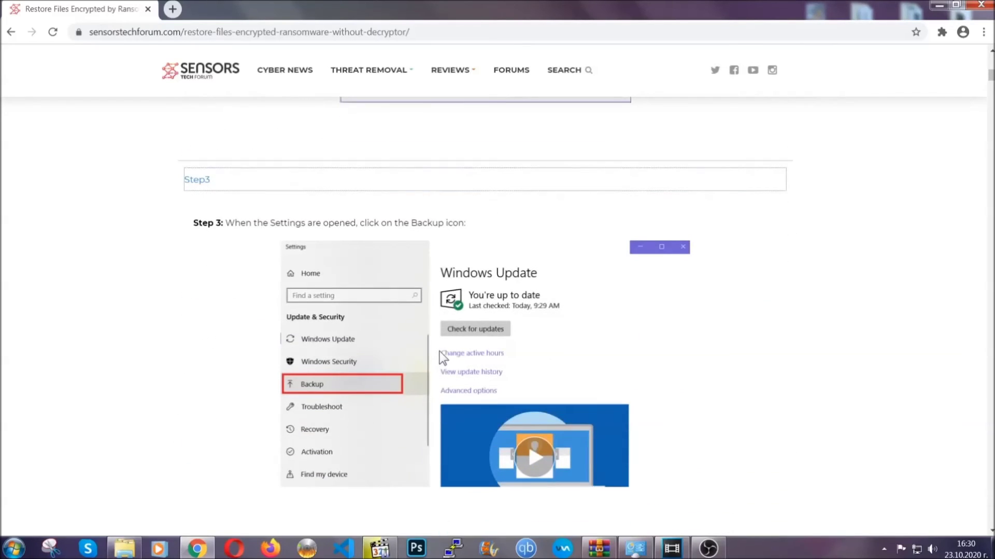
{"action": "scroll", "coordinate": [439, 354], "scroll_direction": "down", "scroll_amount": 3}
{"action": "scroll", "coordinate": [438, 357], "scroll_direction": "down", "scroll_amount": 2}
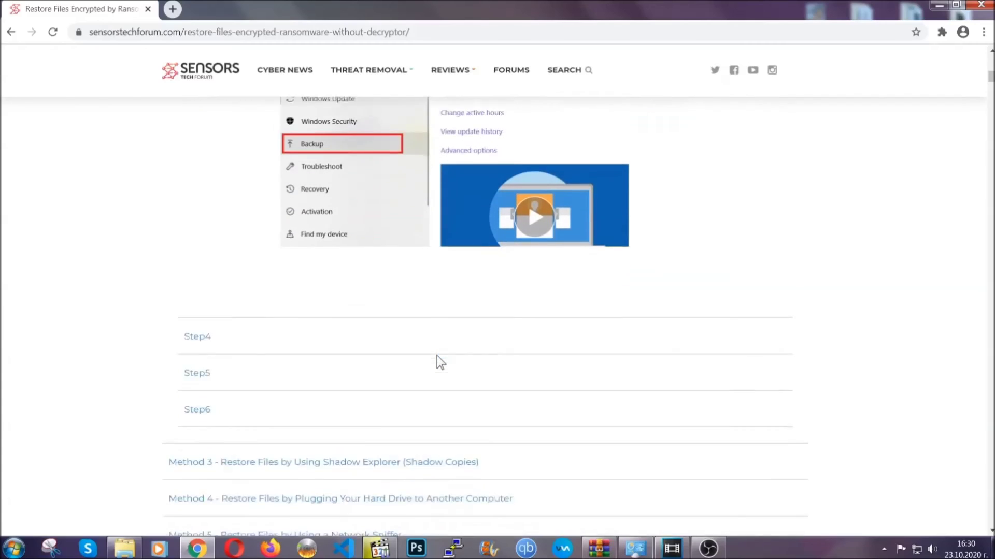
{"action": "scroll", "coordinate": [436, 355], "scroll_direction": "down", "scroll_amount": 8}
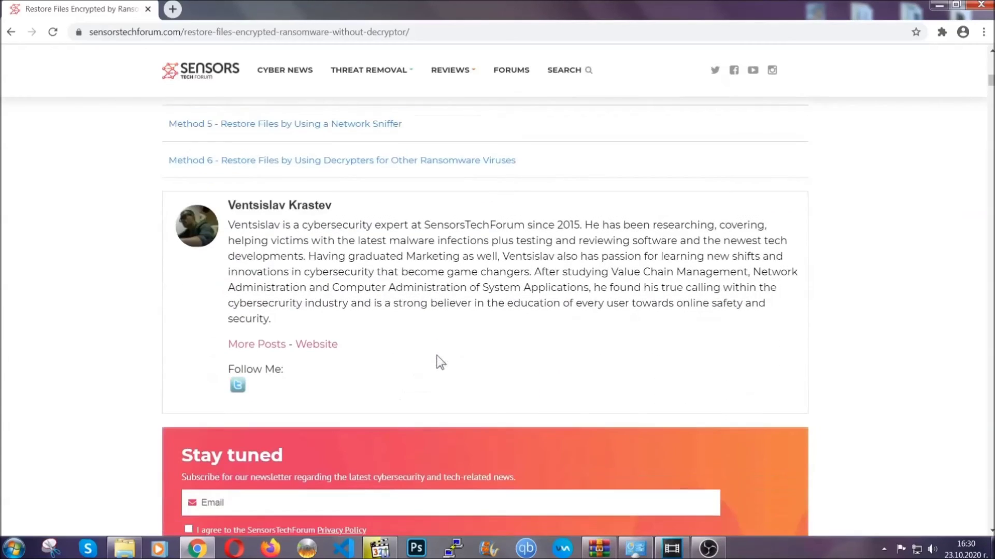
{"action": "scroll", "coordinate": [437, 356], "scroll_direction": "up", "scroll_amount": 20}
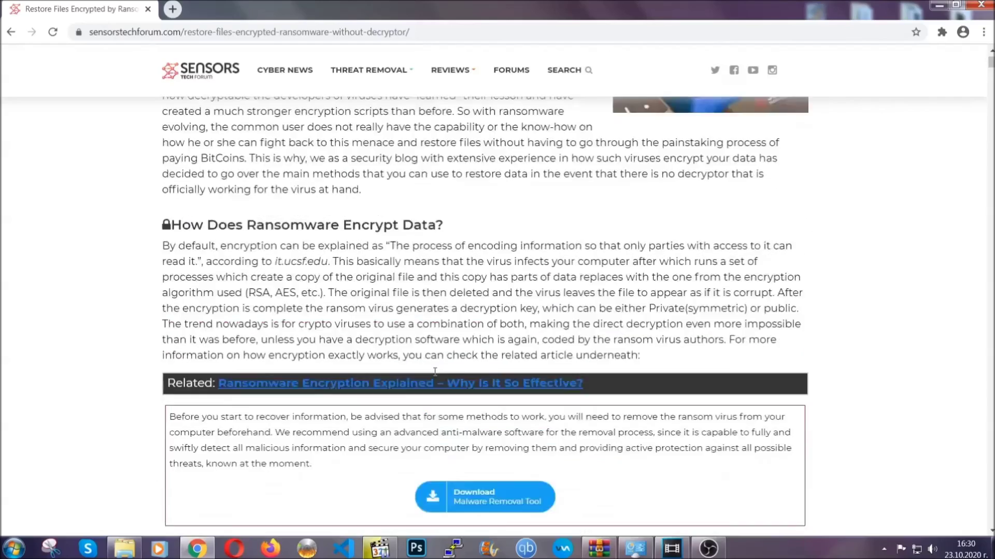
{"action": "scroll", "coordinate": [435, 370], "scroll_direction": "up", "scroll_amount": 5}
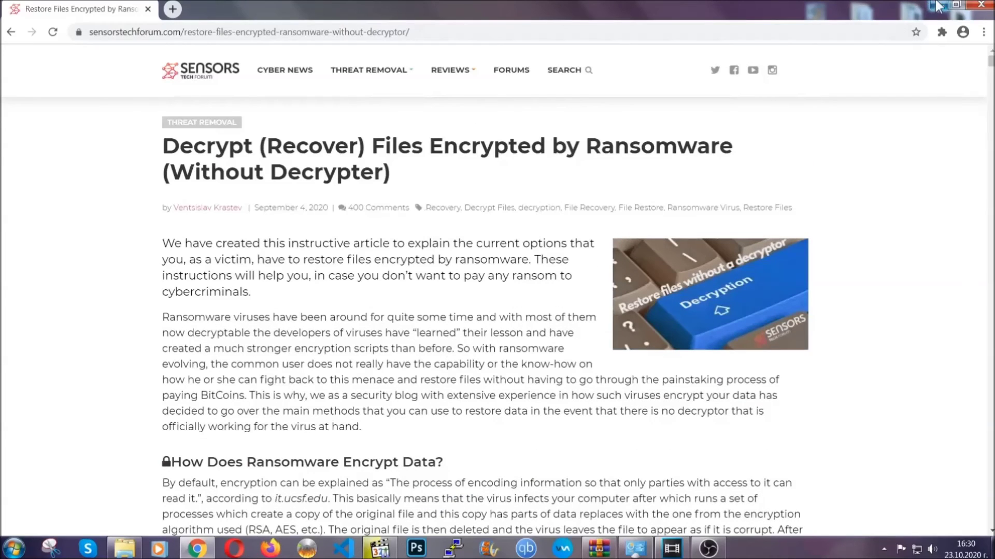
{"action": "left_click", "coordinate": [937, 7]}
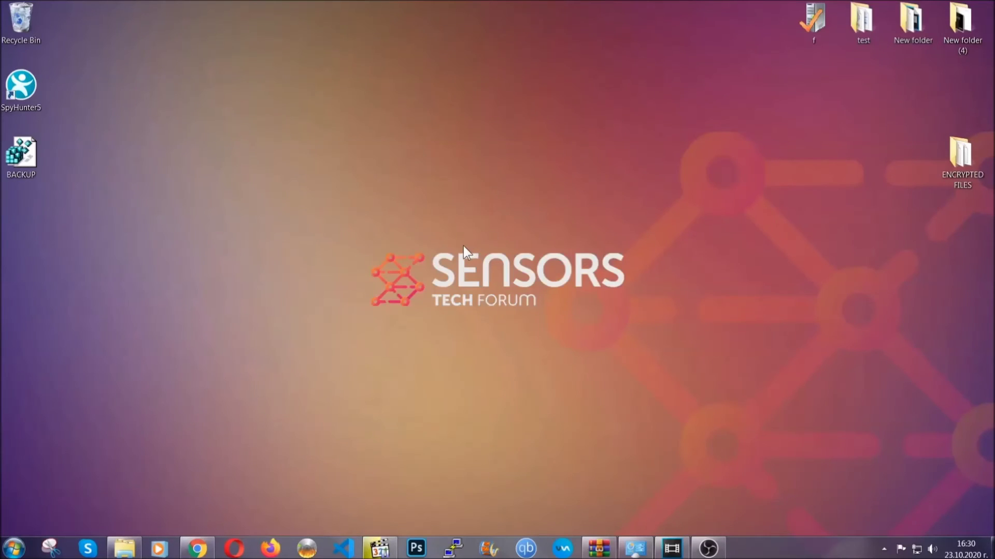